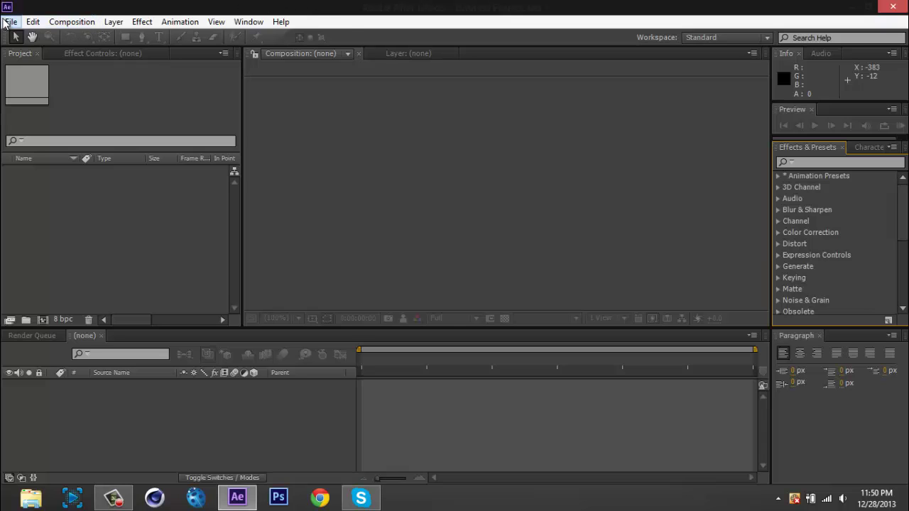
left_click(10, 22)
mouse_move(71, 174)
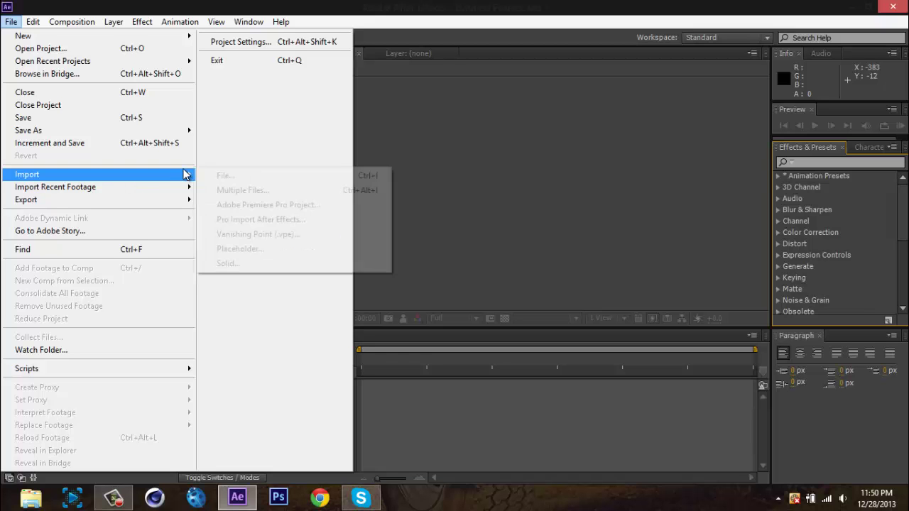
left_click(211, 175)
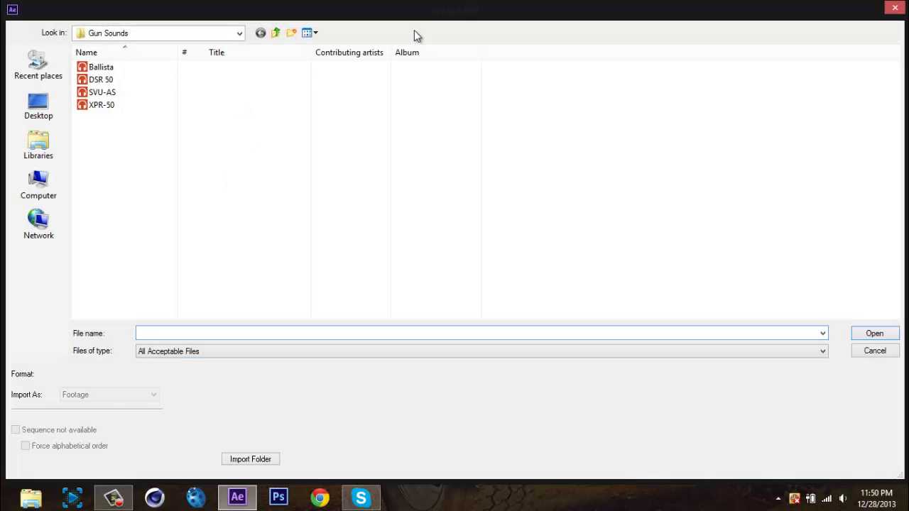
left_click(895, 8)
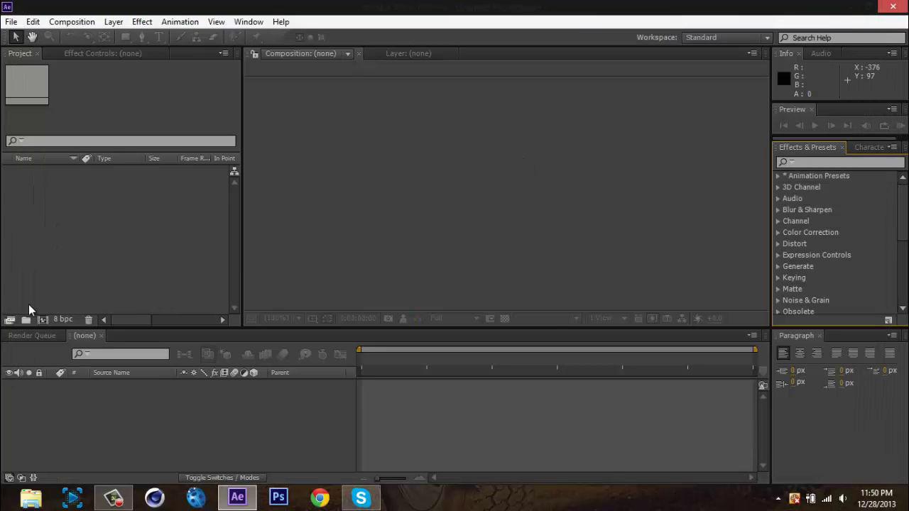
right_click(63, 197)
mouse_move(85, 246)
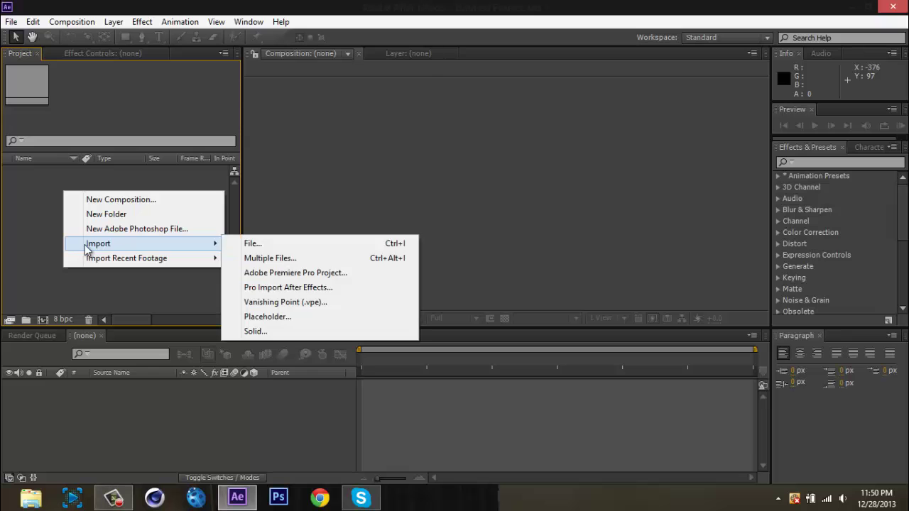
left_click(320, 243)
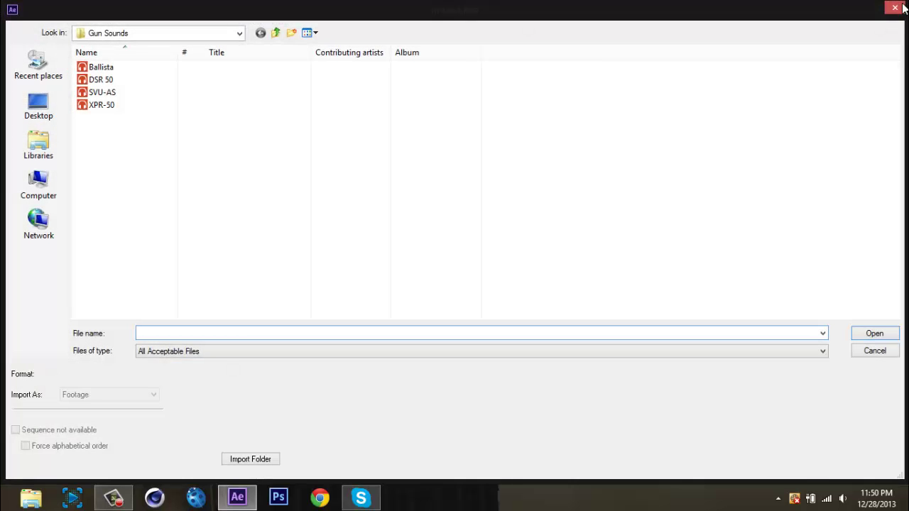
left_click(893, 9)
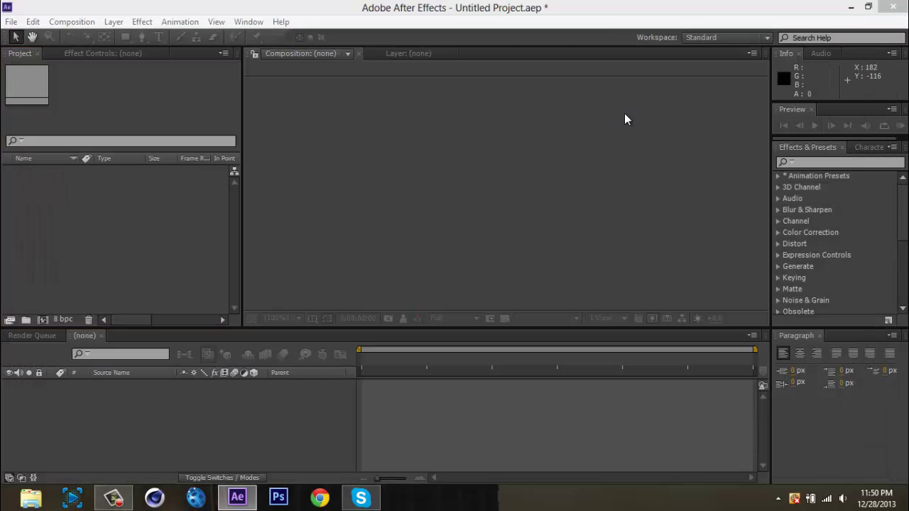
key("ctrl+i")
left_click(893, 8)
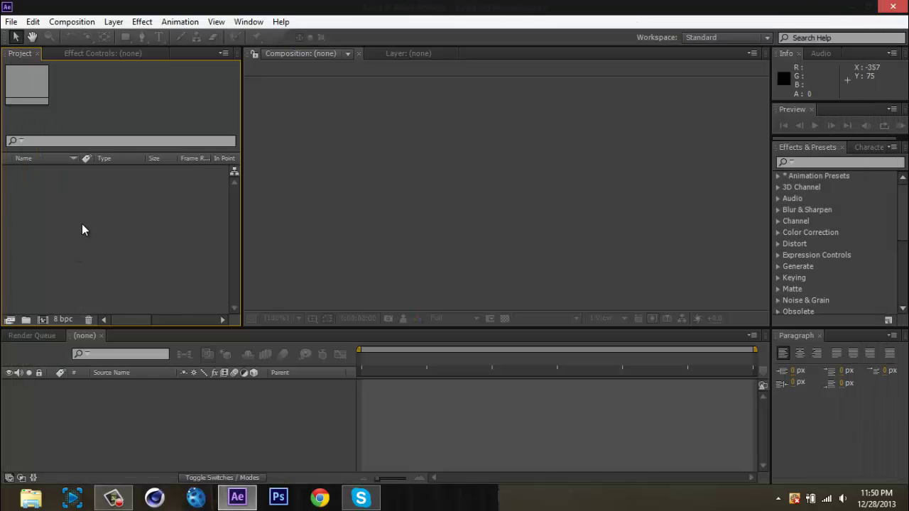
Import the uplink clip from the Feeds folder inside My Clips in the Videos library.
key("ctrl+i")
left_click(38, 148)
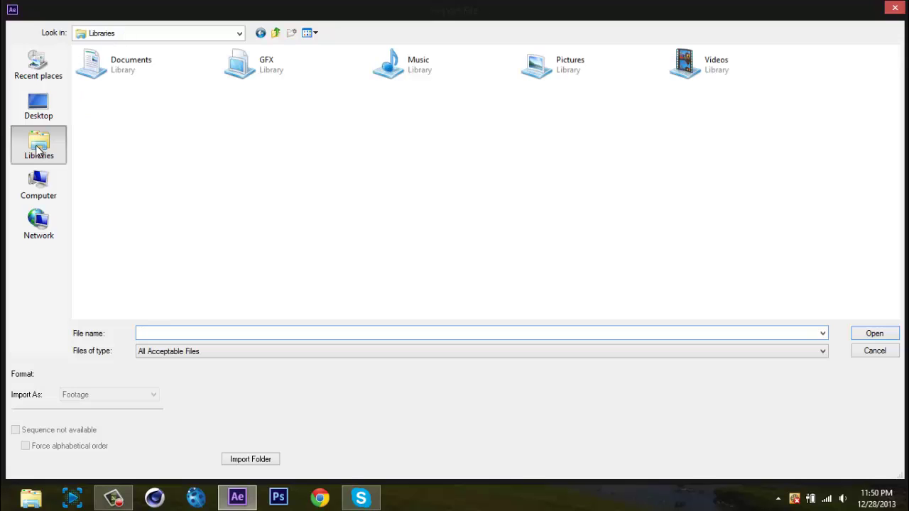
double_click(731, 81)
double_click(193, 71)
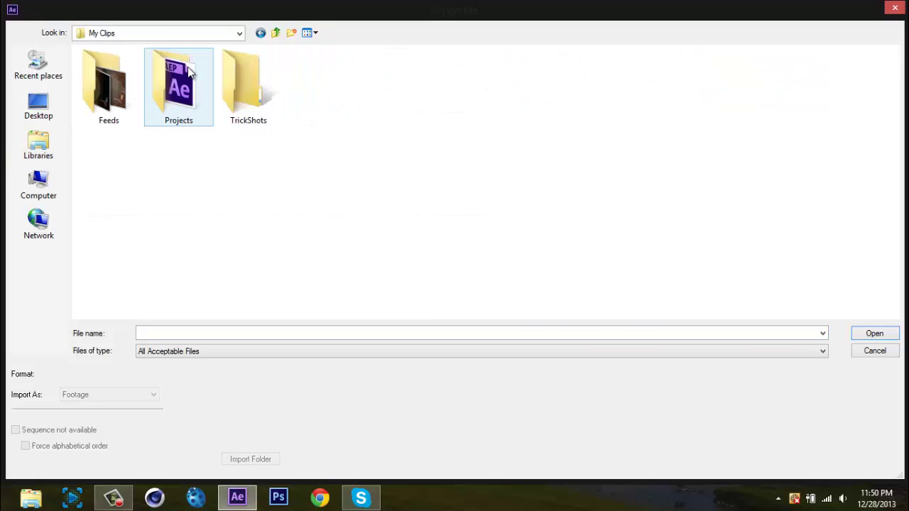
double_click(99, 94)
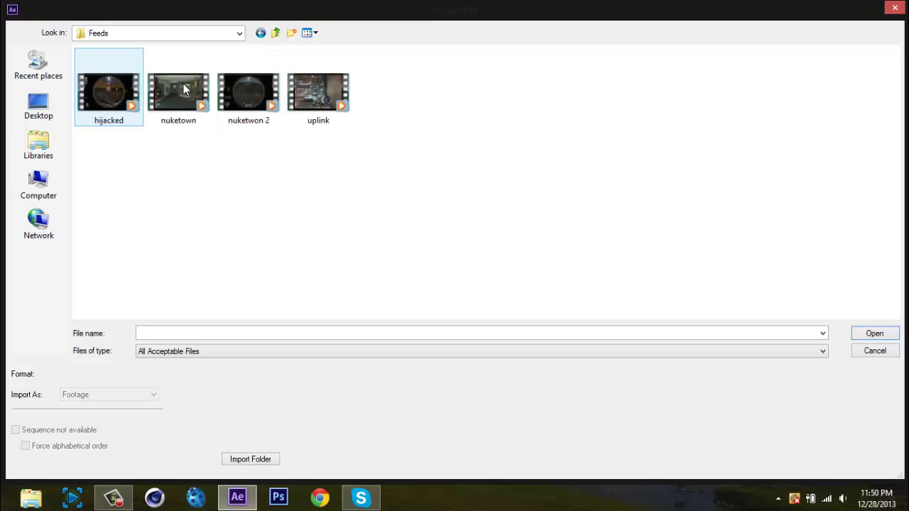
double_click(316, 89)
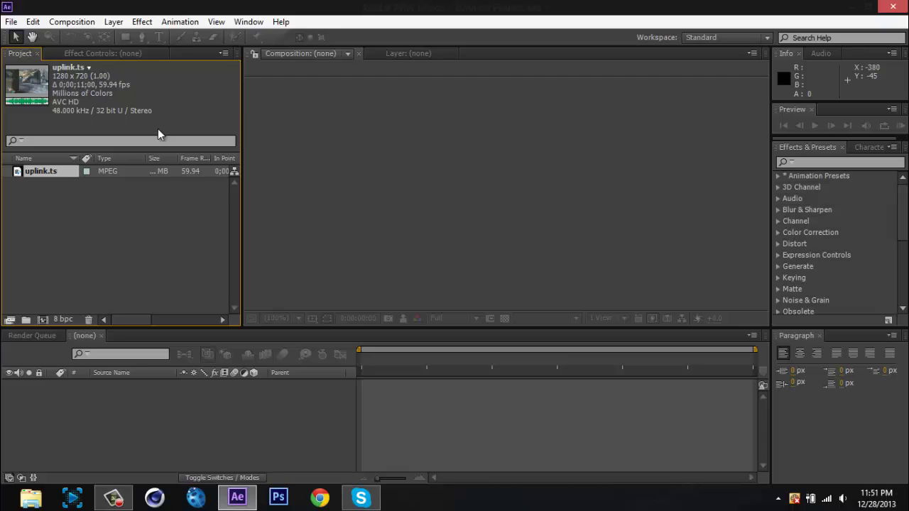
right_click(39, 185)
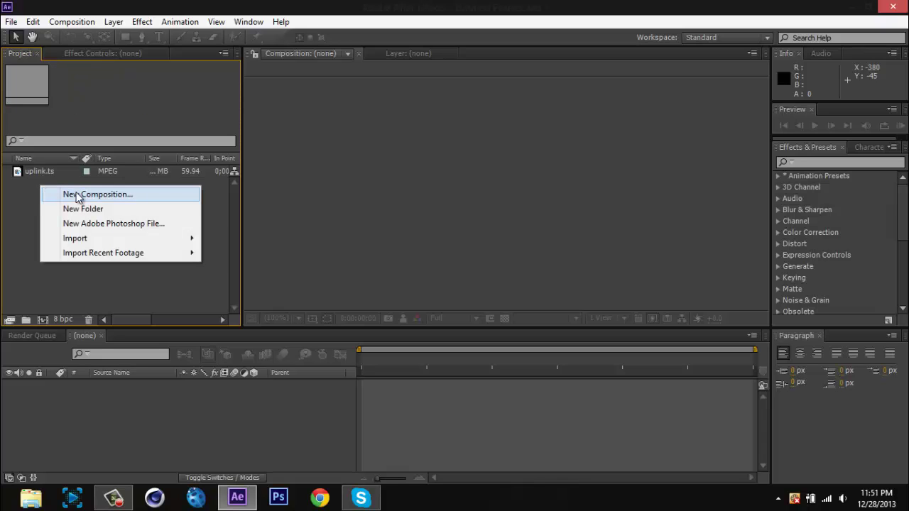
left_click(76, 193)
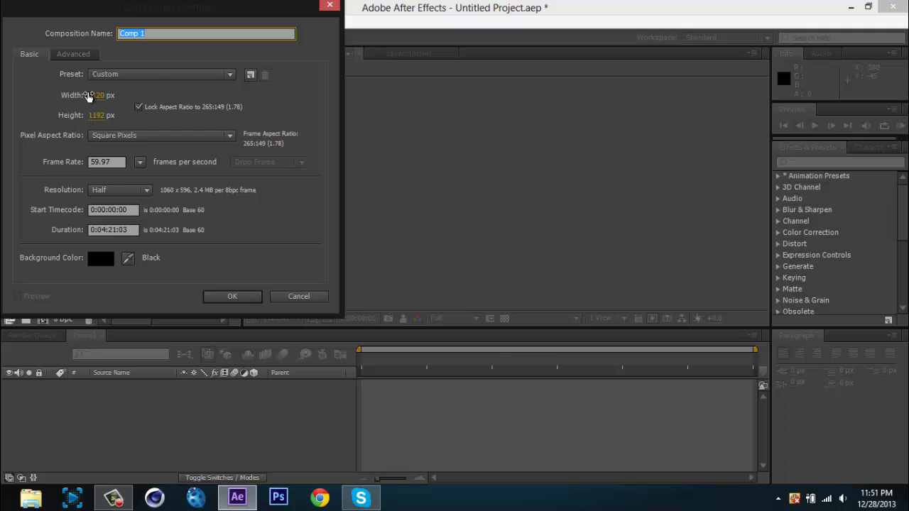
left_click(302, 297)
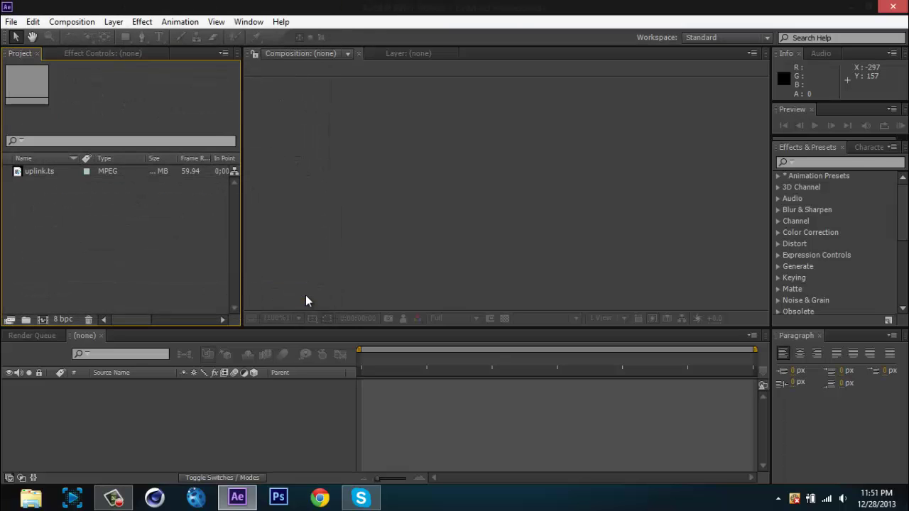
Create a new composition directly from the uplink.ts footage so it takes on the clip's own settings.
left_click(50, 172)
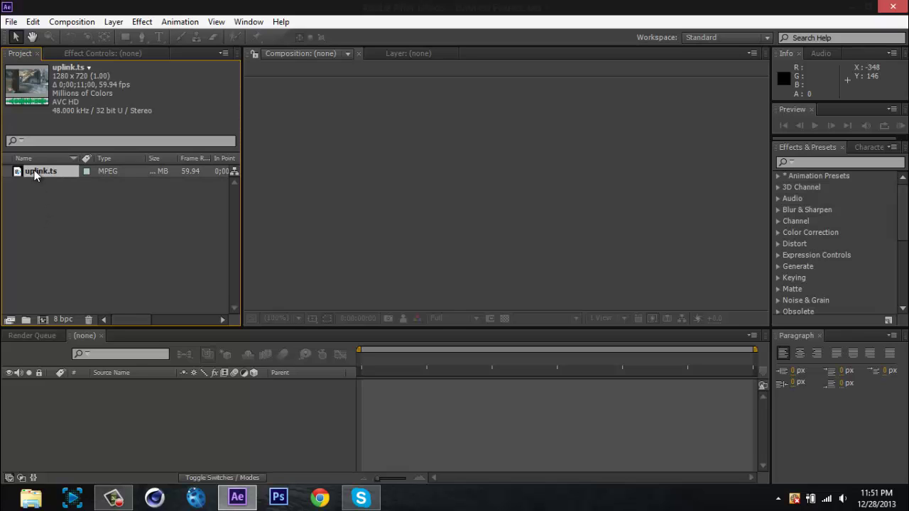
left_click_drag(34, 176, 44, 319)
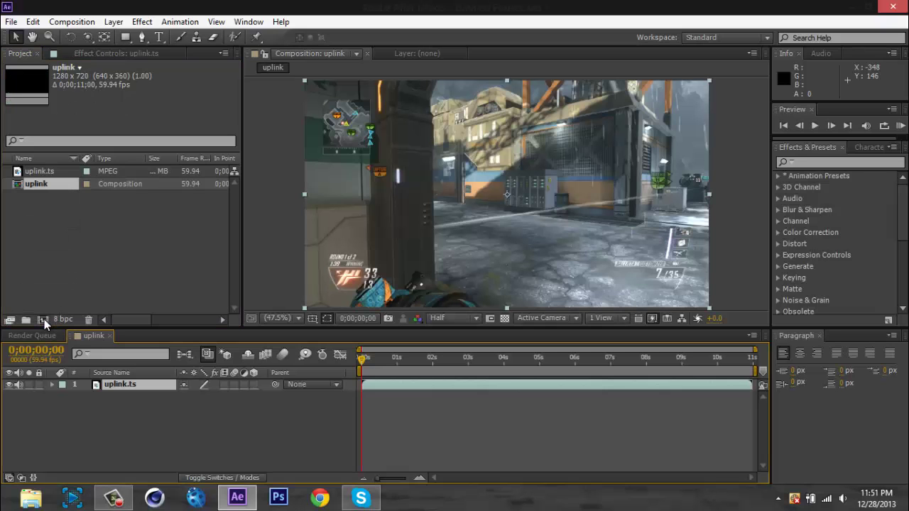
left_click(59, 170)
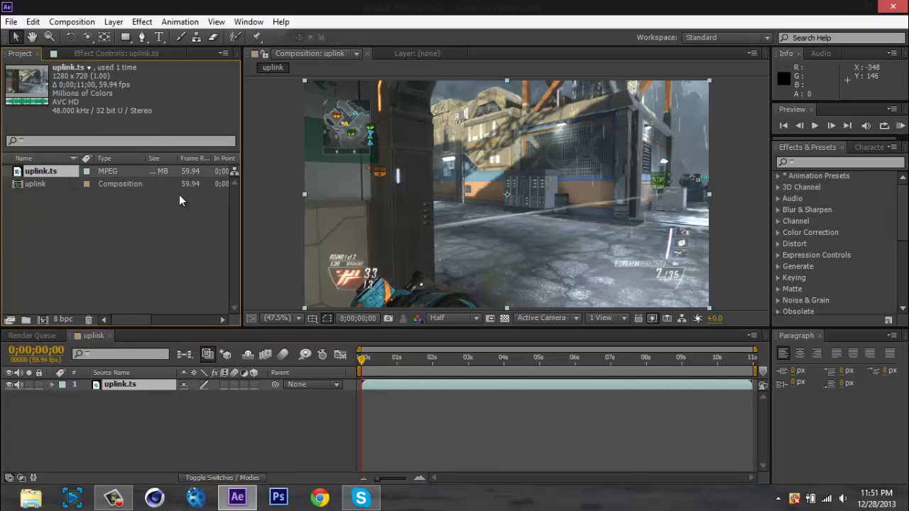
Review the uplink composition's settings, including its frame size, frame rate, resolution and duration.
right_click(49, 182)
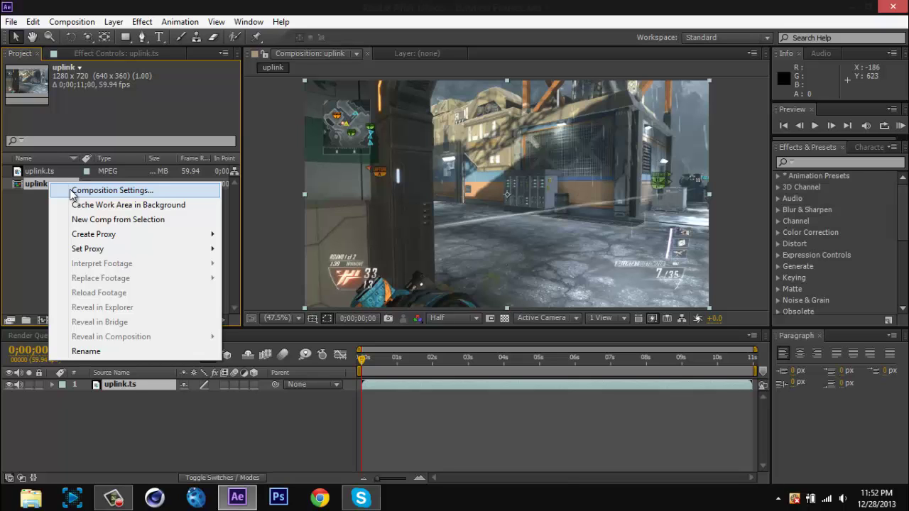
left_click(72, 190)
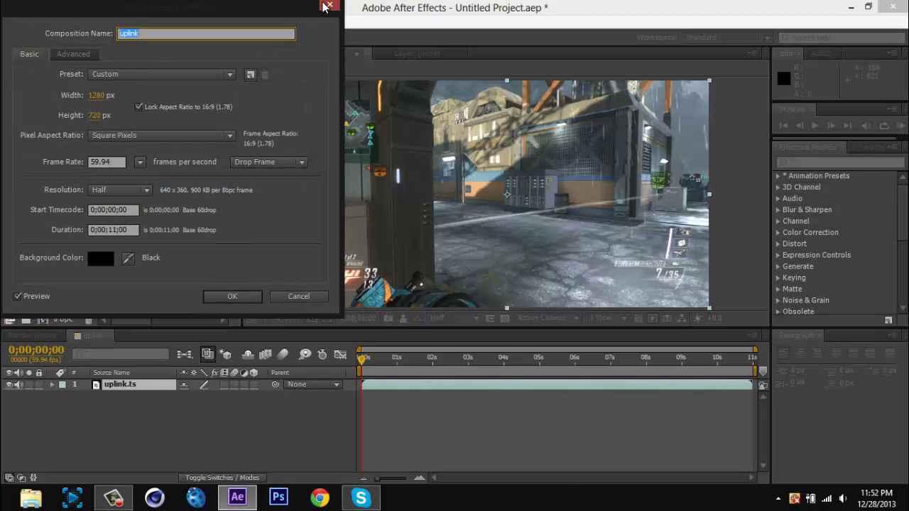
key("Escape")
right_click(69, 183)
left_click(90, 191)
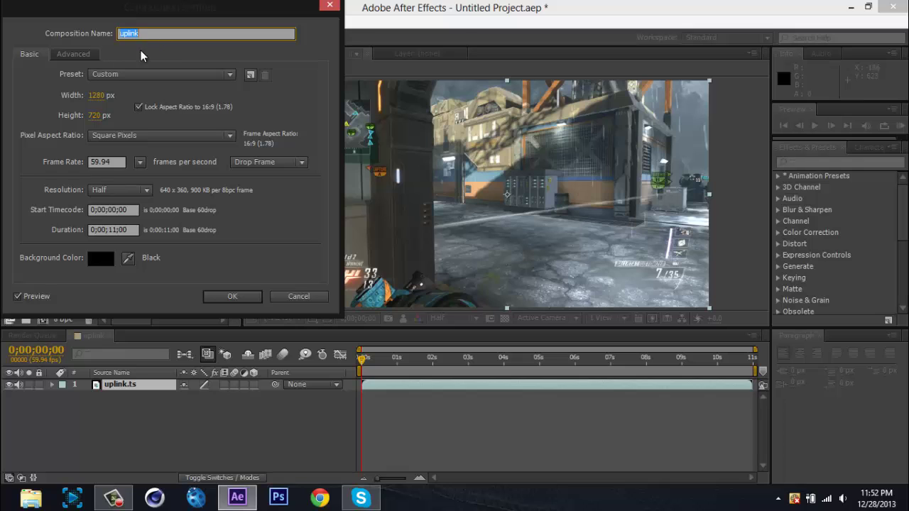
left_click(255, 300)
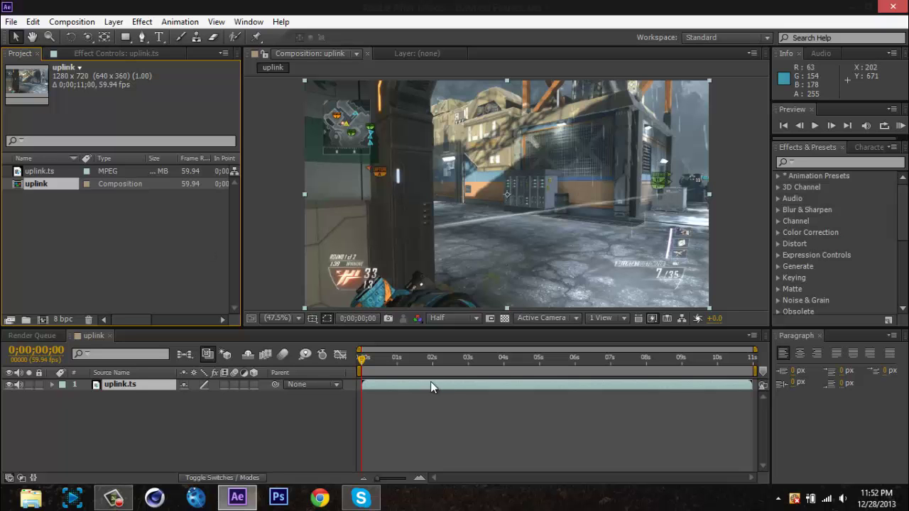
Scrub through the uplink clip on the timeline and play it briefly from the first frame.
left_click_drag(363, 357, 615, 369)
key("Home")
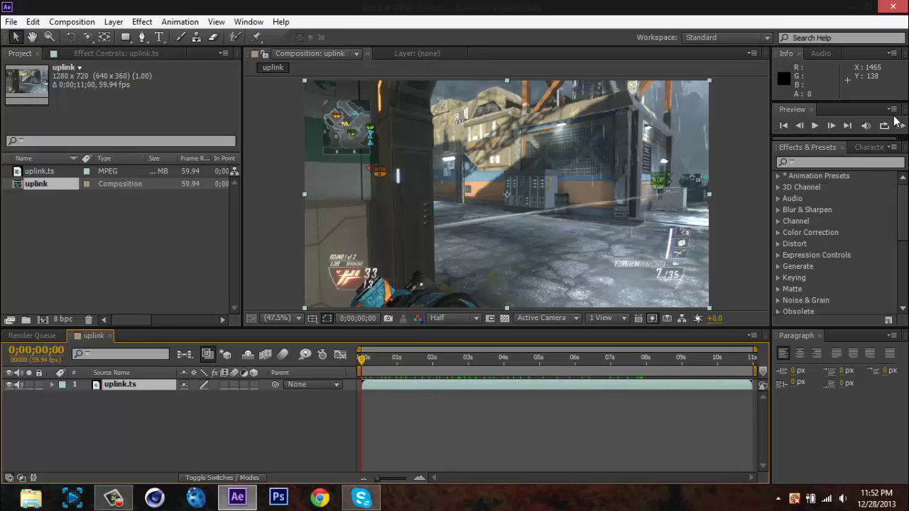
left_click(814, 126)
left_click(816, 126)
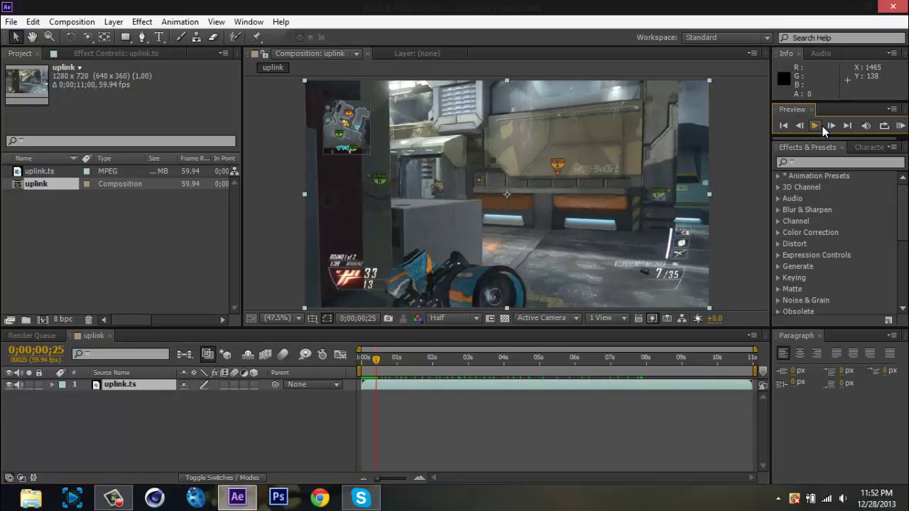
Step forward through the clip five frames one at a time, and step back four frames.
left_click(830, 126)
left_click(831, 126)
left_click(830, 126)
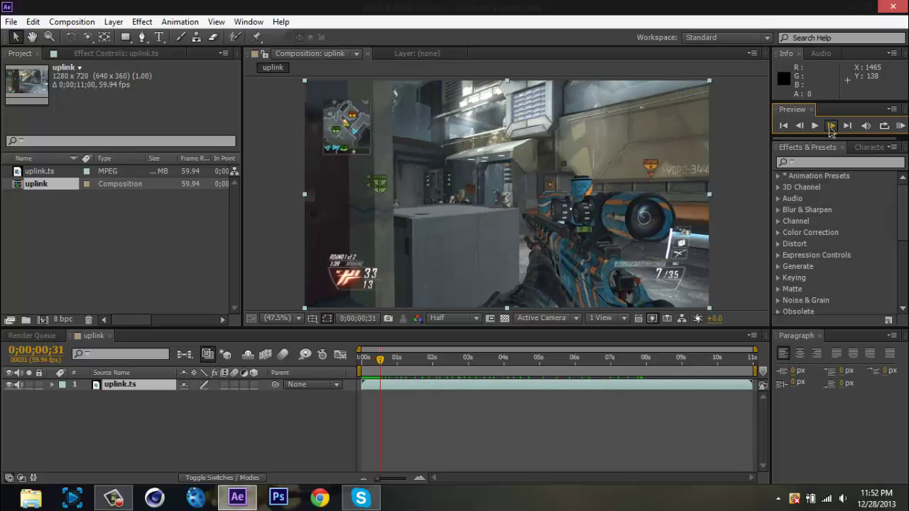
left_click(830, 126)
left_click(830, 126)
left_click(800, 125)
left_click(800, 126)
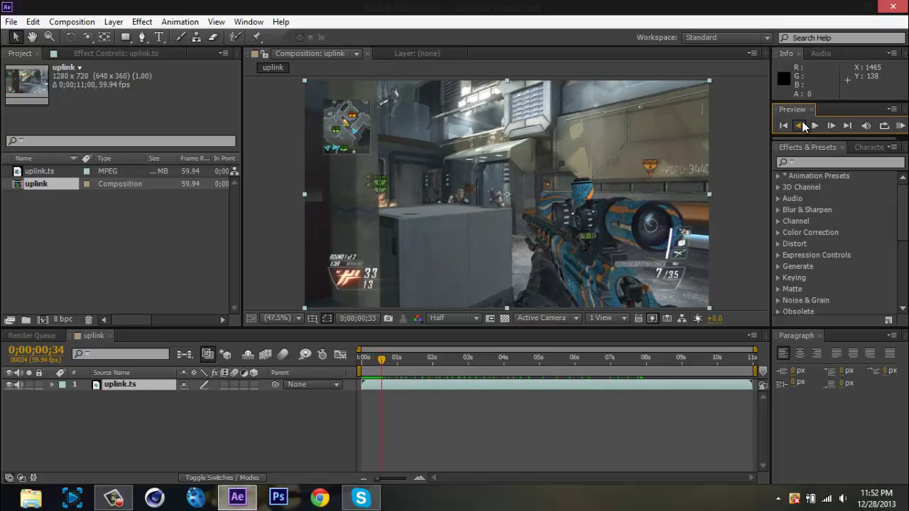
left_click(800, 126)
left_click(800, 126)
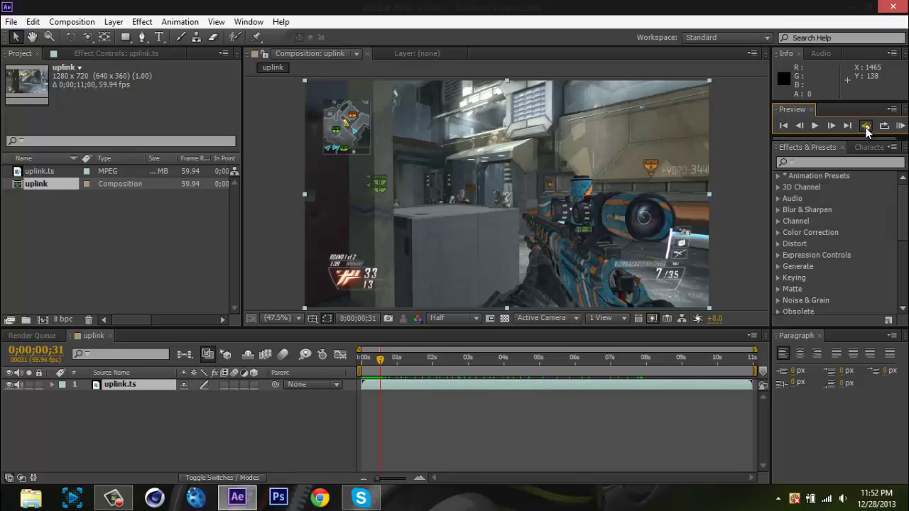
Run a RAM preview of the uplink composition, stop it, and return the playhead to the first frame.
left_click(903, 126)
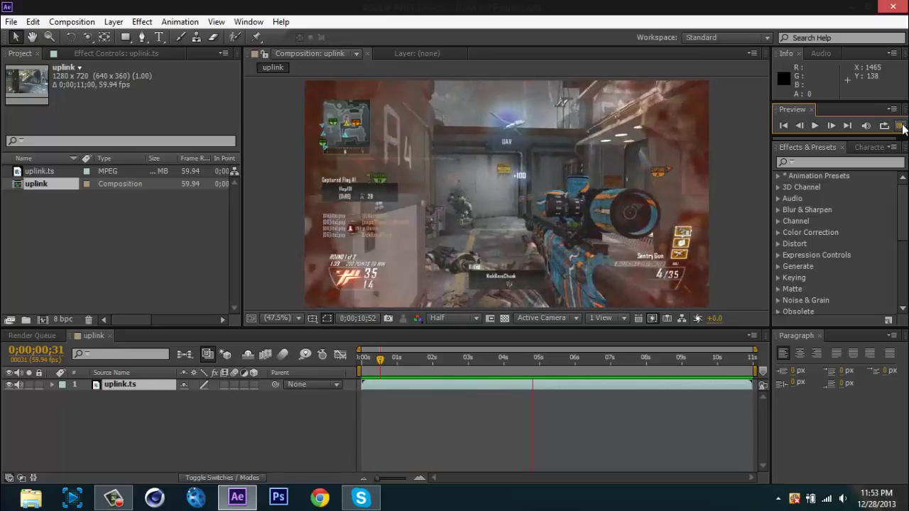
left_click(864, 125)
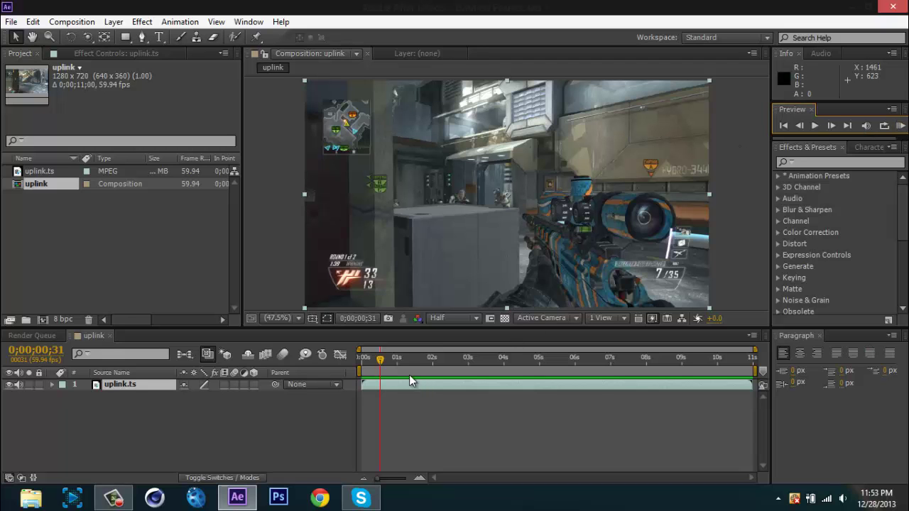
left_click_drag(370, 364, 342, 383)
Compare the composition's preview quality at Full, Half and Quarter resolution.
left_click(476, 318)
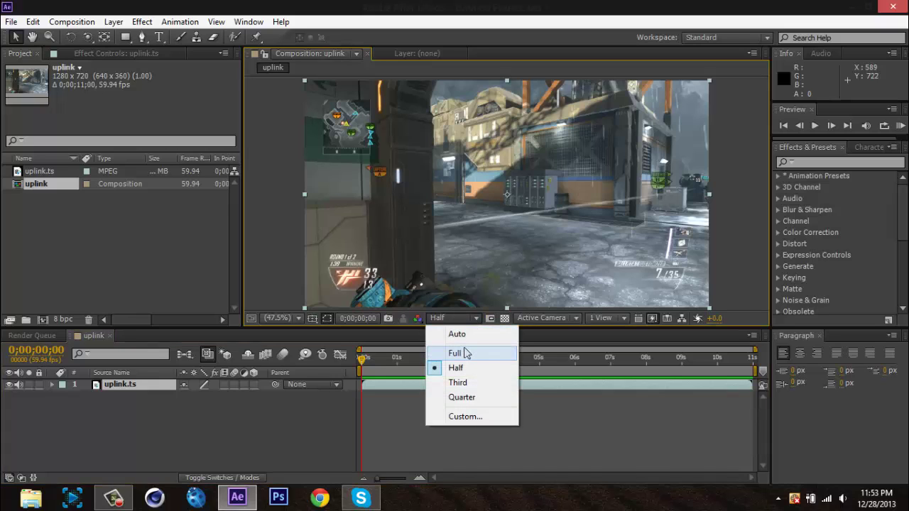
left_click(463, 353)
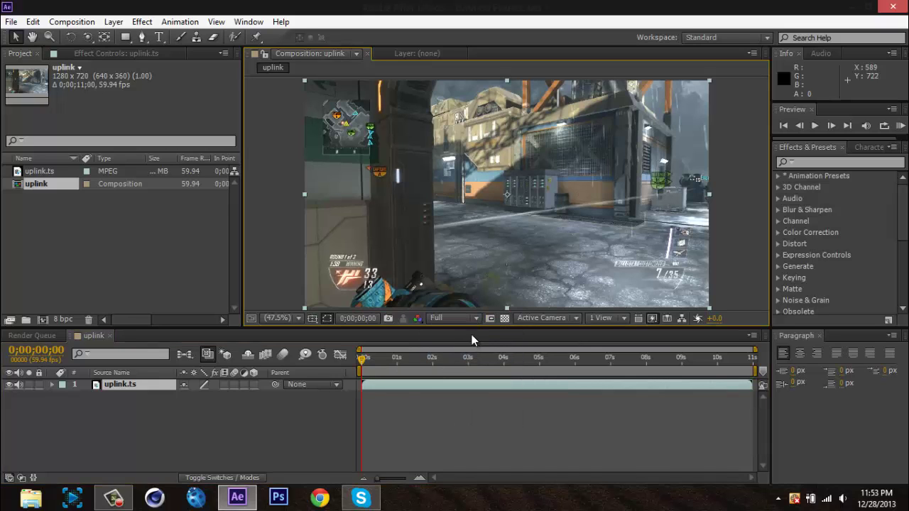
left_click(477, 317)
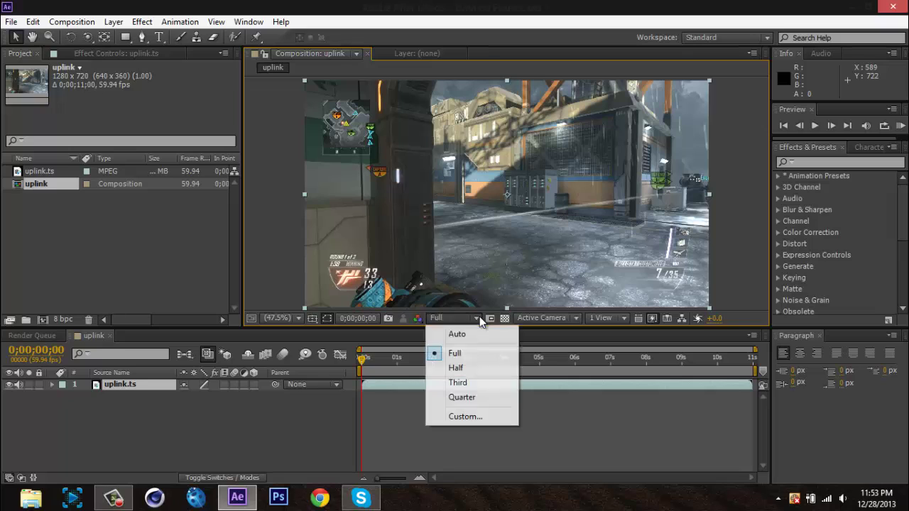
left_click(480, 367)
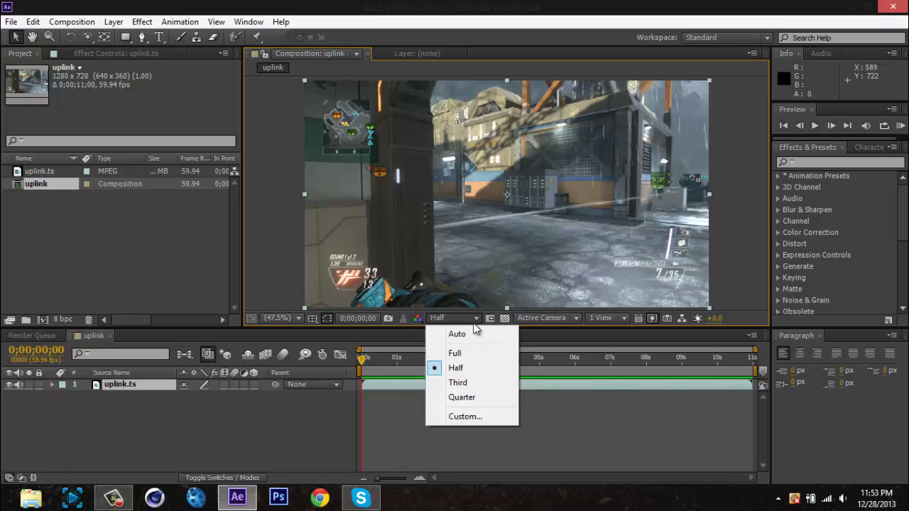
left_click(458, 397)
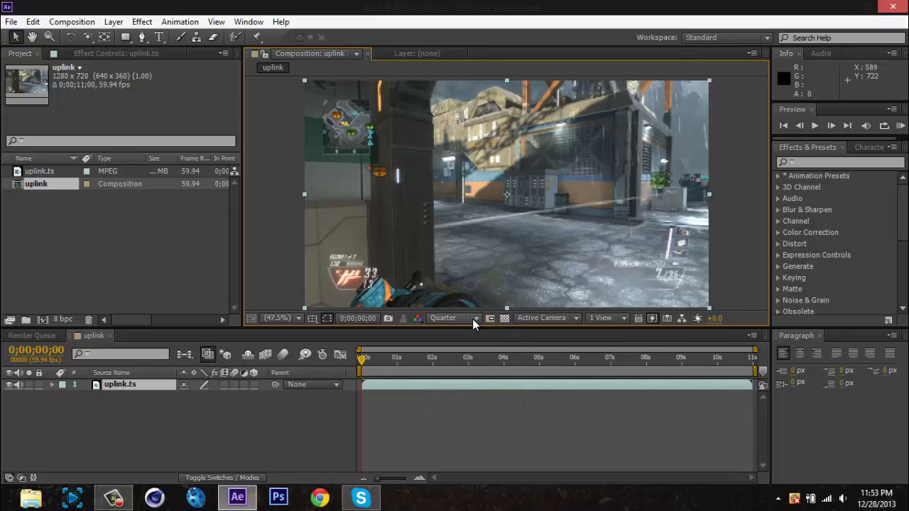
Set the composition's preview resolution to Full and play it as a RAM preview.
left_click(472, 319)
left_click(454, 352)
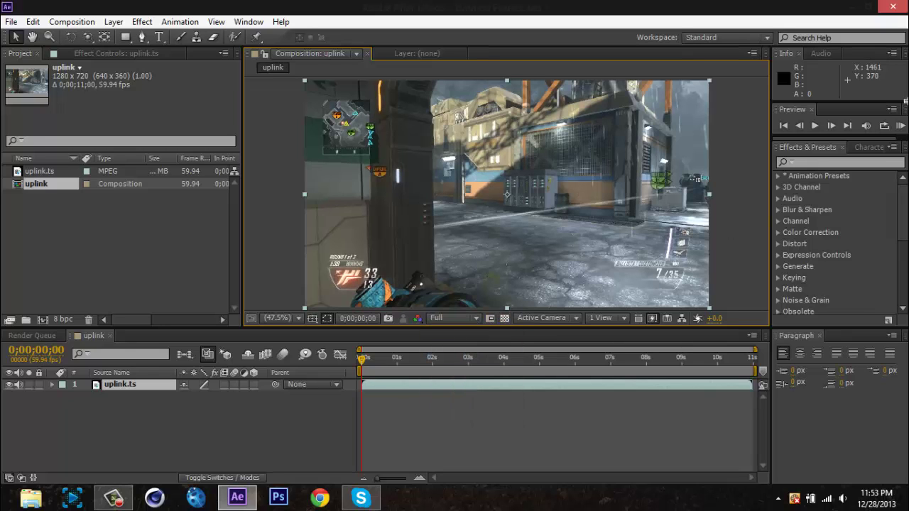
left_click(900, 124)
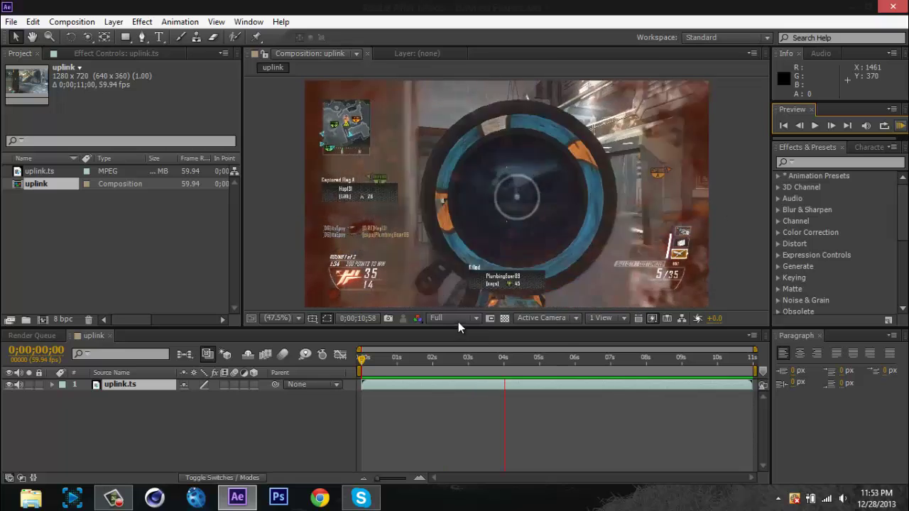
Set the composition's preview resolution to Half and play the clip from the first frame.
left_click(458, 319)
left_click(475, 320)
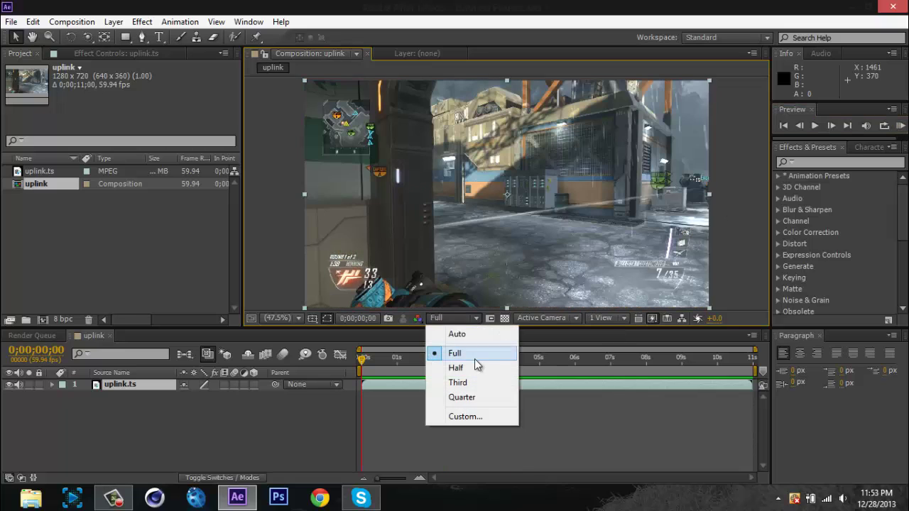
left_click(455, 368)
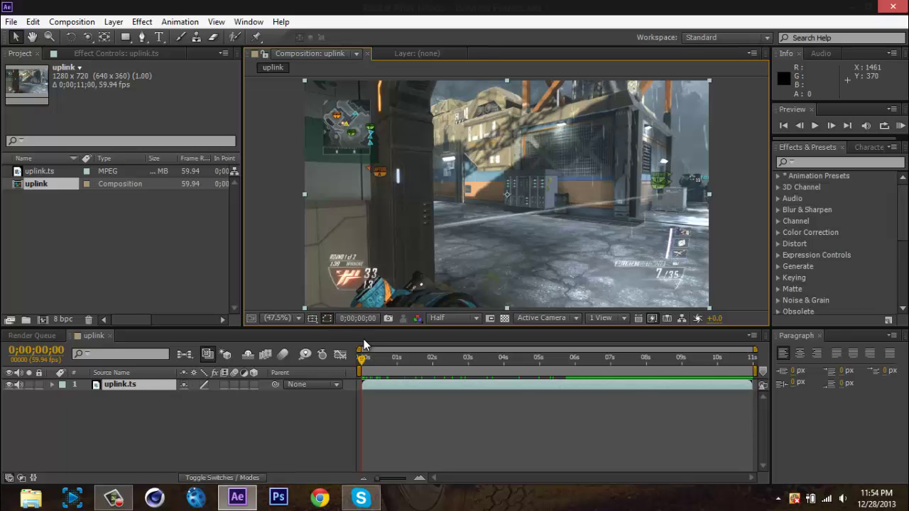
key("space")
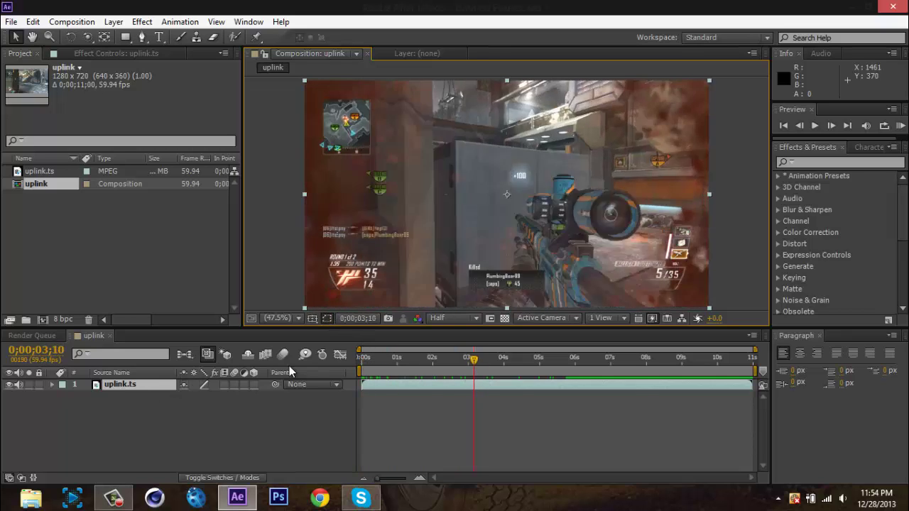
Scrub through the uplink clip and fine-tune frame by frame to park the playhead at 0;00;04;18.
left_click_drag(366, 367, 384, 361)
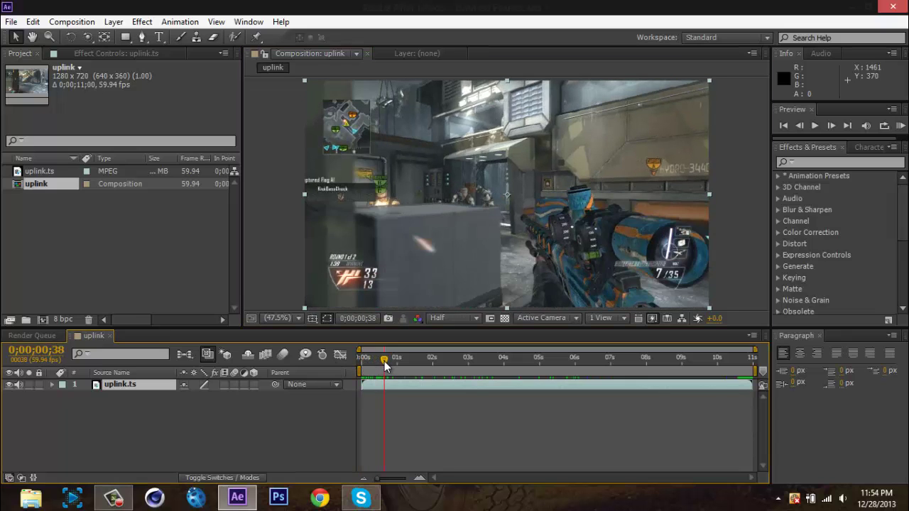
left_click(825, 121)
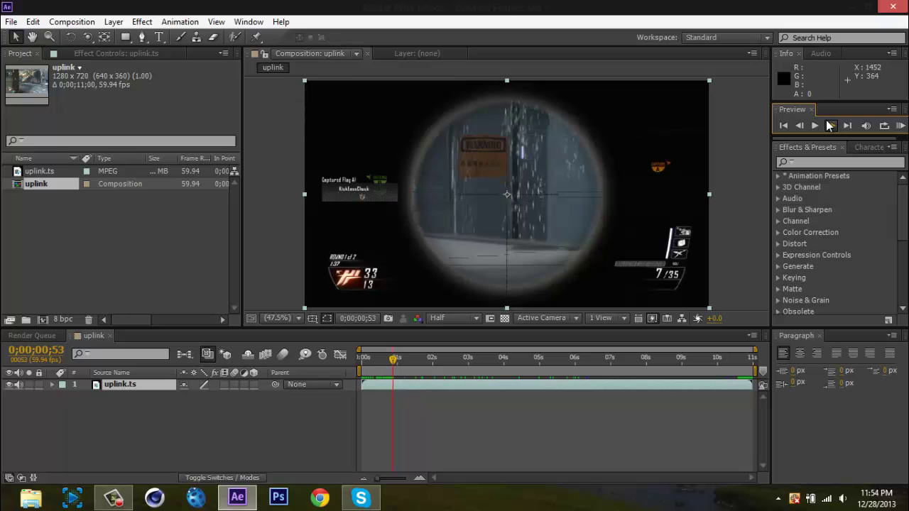
left_click(826, 120)
left_click(404, 359)
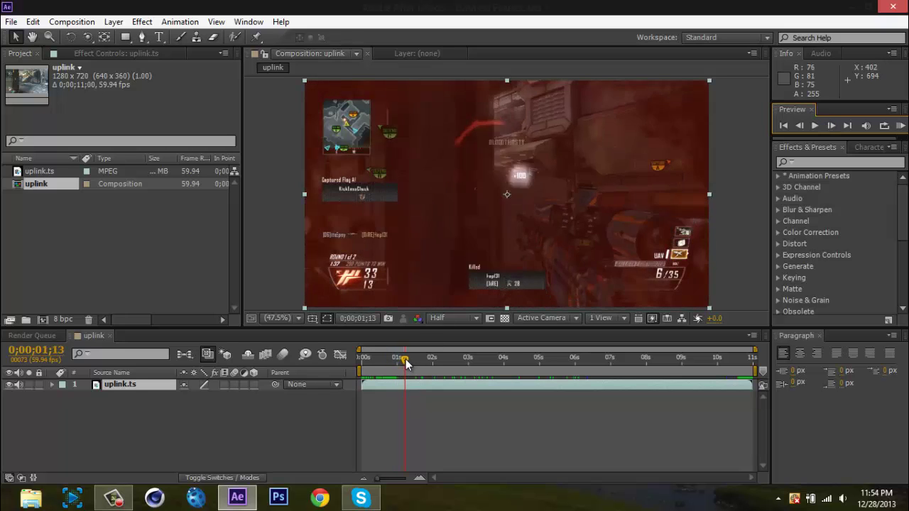
left_click_drag(405, 359, 514, 358)
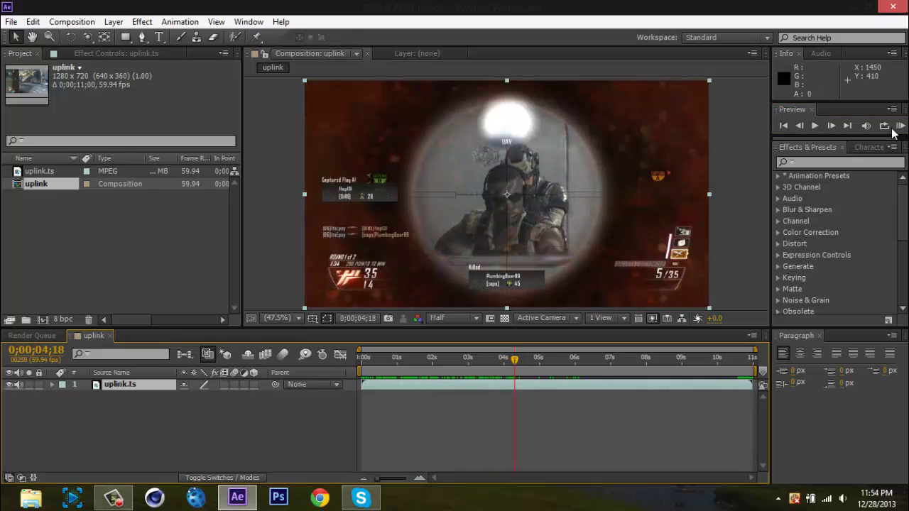
left_click(828, 125)
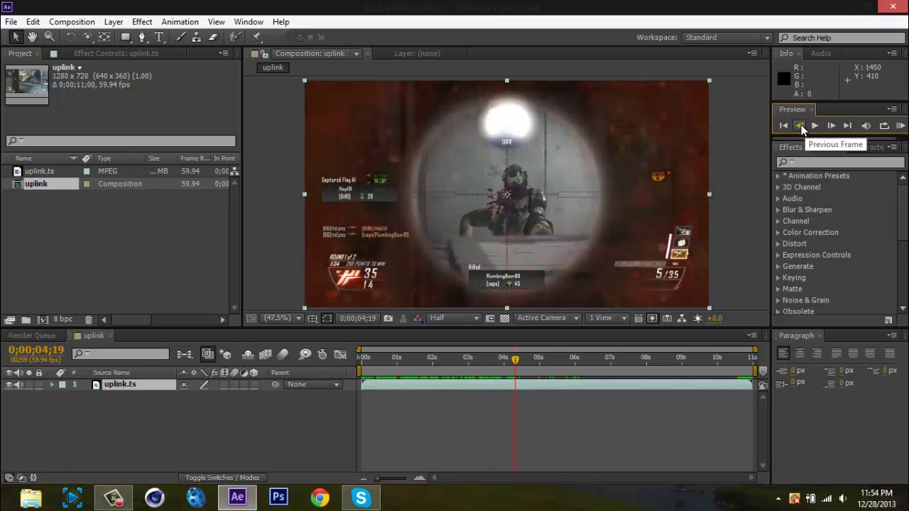
left_click(800, 125)
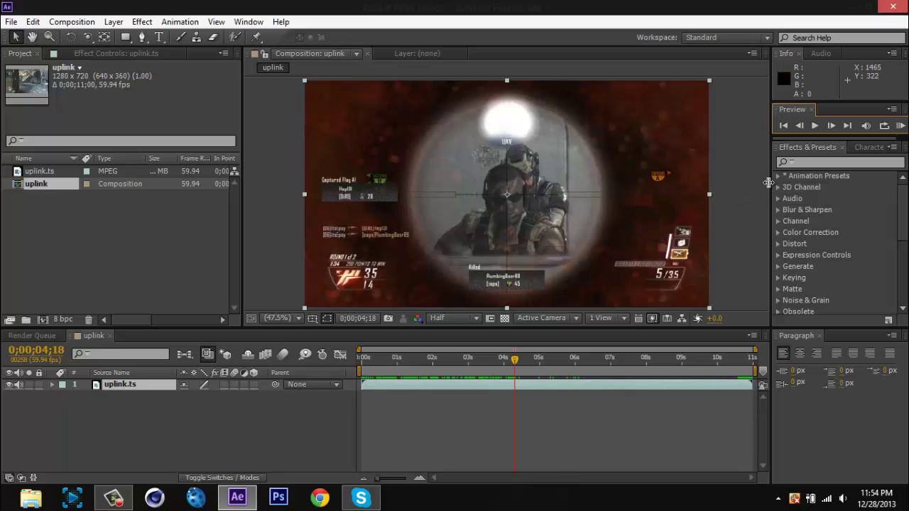
left_click(807, 164)
left_click(807, 164)
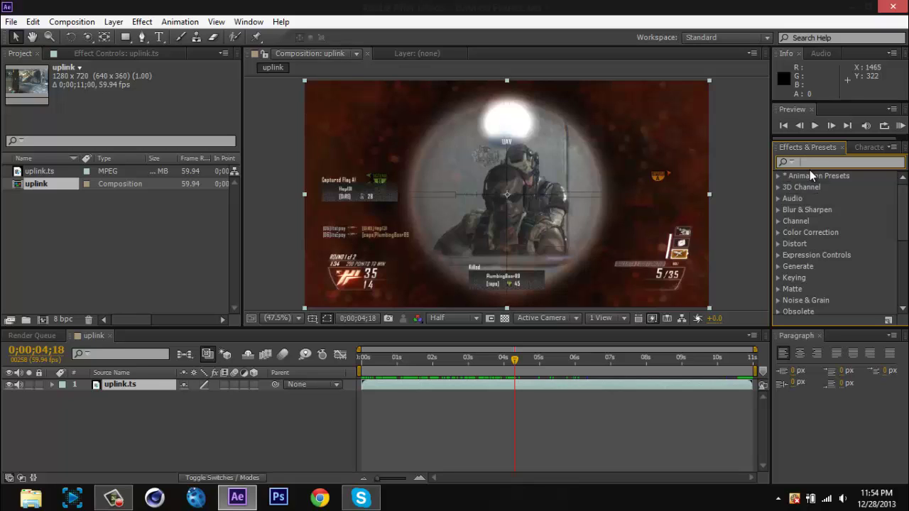
type("ksjldfjsaldf")
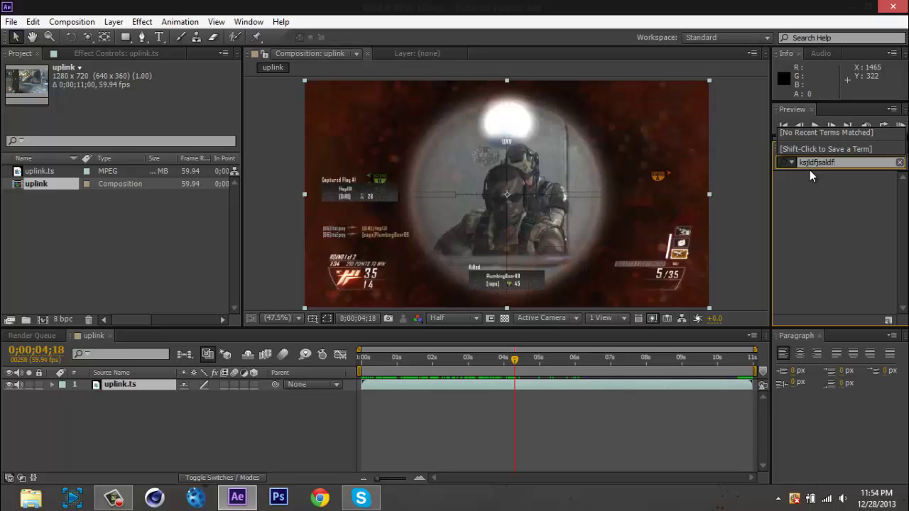
key("BackSpace")
key("BackSpace")
key("BackSpace")
key("BackSpace")
key("BackSpace")
key("BackSpace")
key("BackSpace")
key("BackSpace")
key("BackSpace")
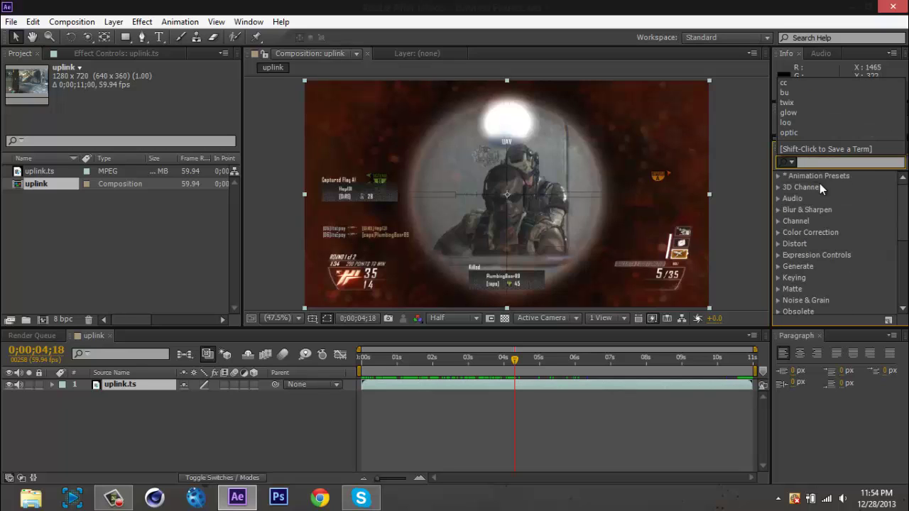
Examine the available effect categories, selecting the uplink.ts layer so that effects can be applied to it.
left_click_drag(902, 213, 528, 62)
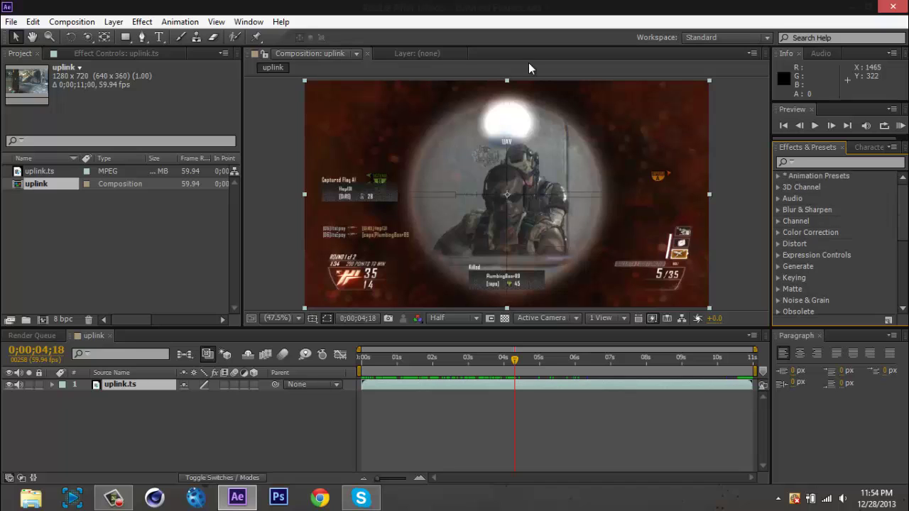
left_click(145, 22)
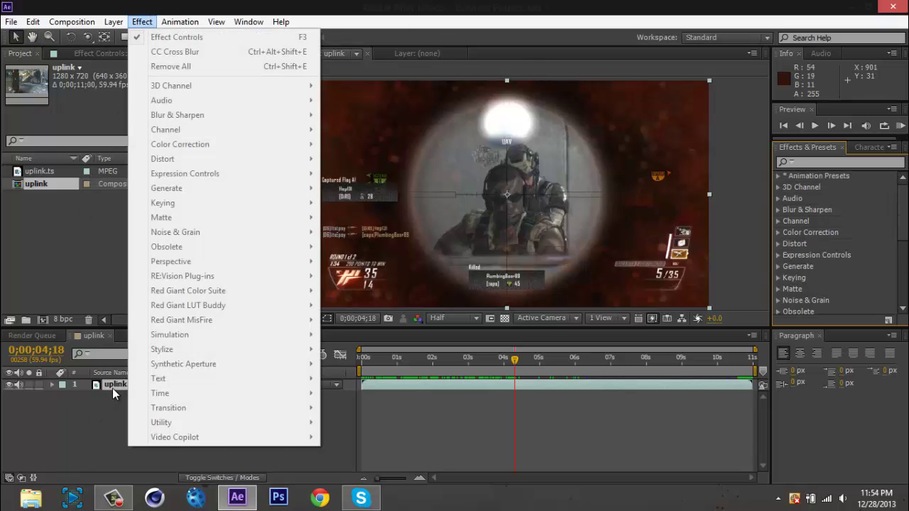
left_click(112, 387)
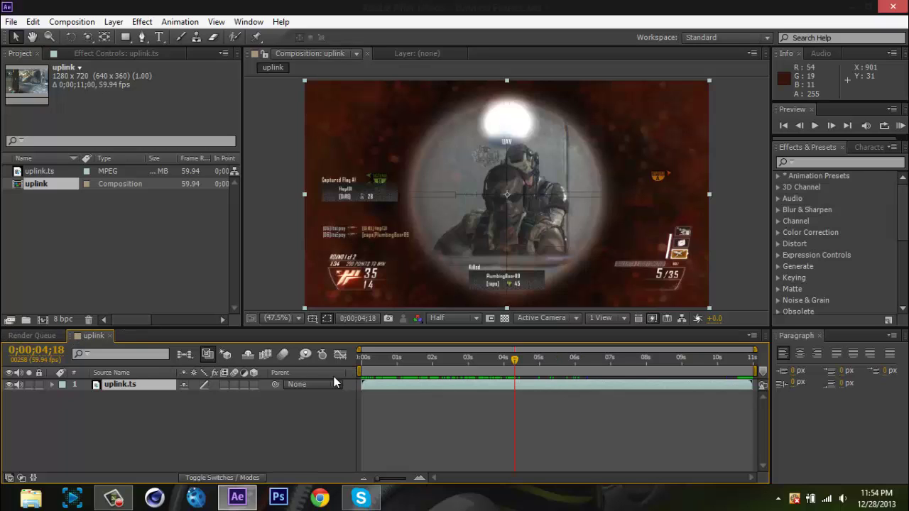
left_click(142, 22)
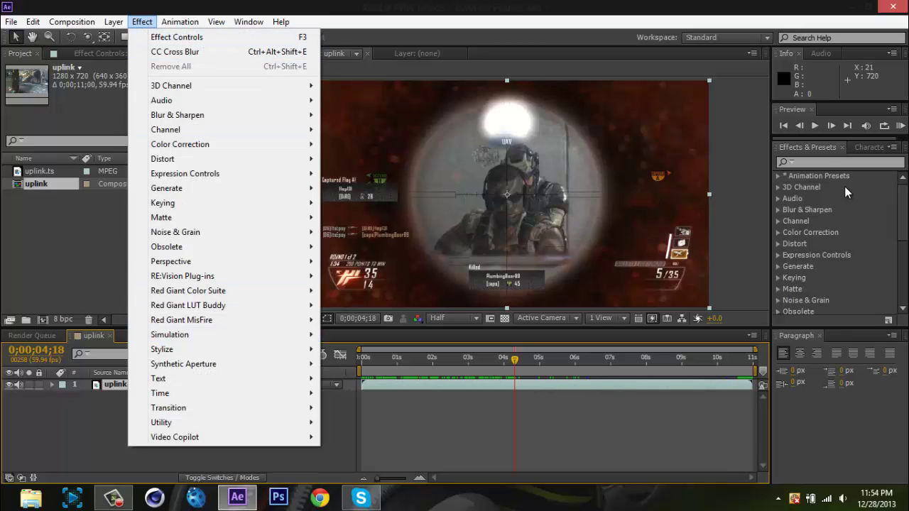
Search the effects for "bul" and apply the Bulge effect to the uplink.ts layer.
left_click(828, 163)
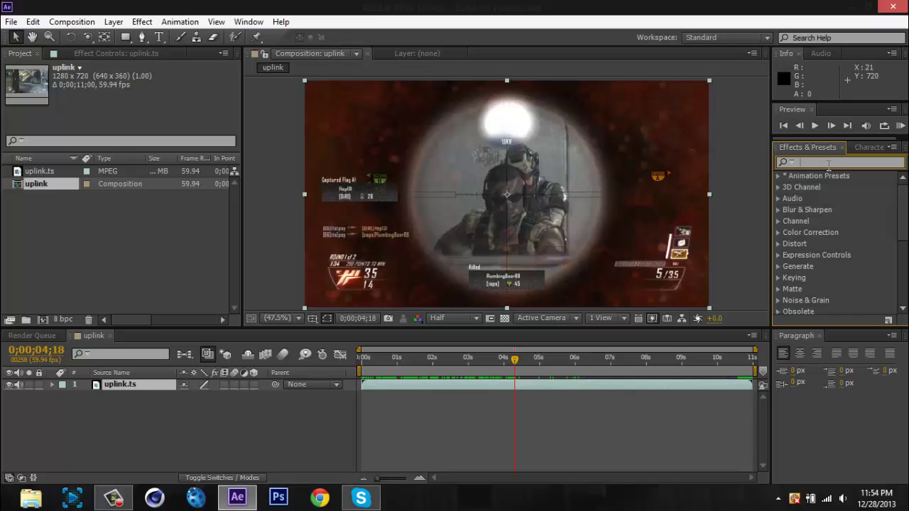
type("budg")
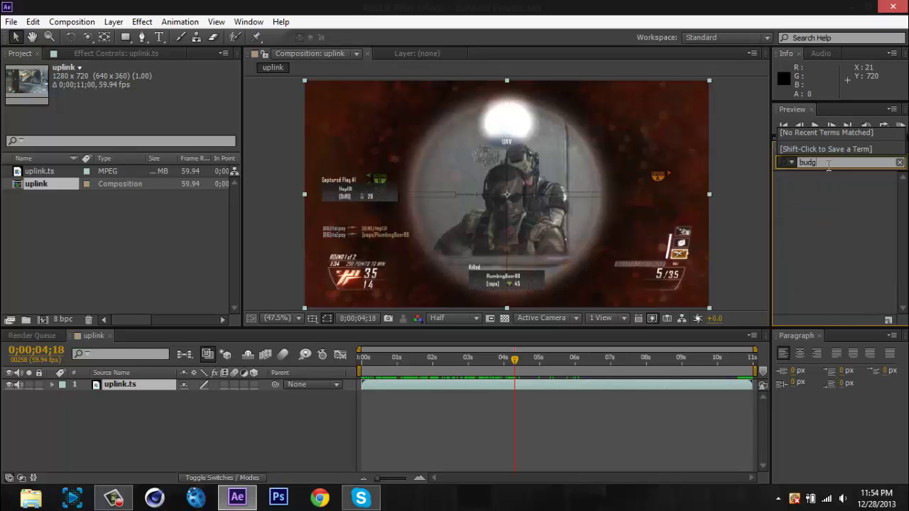
key("BackSpace")
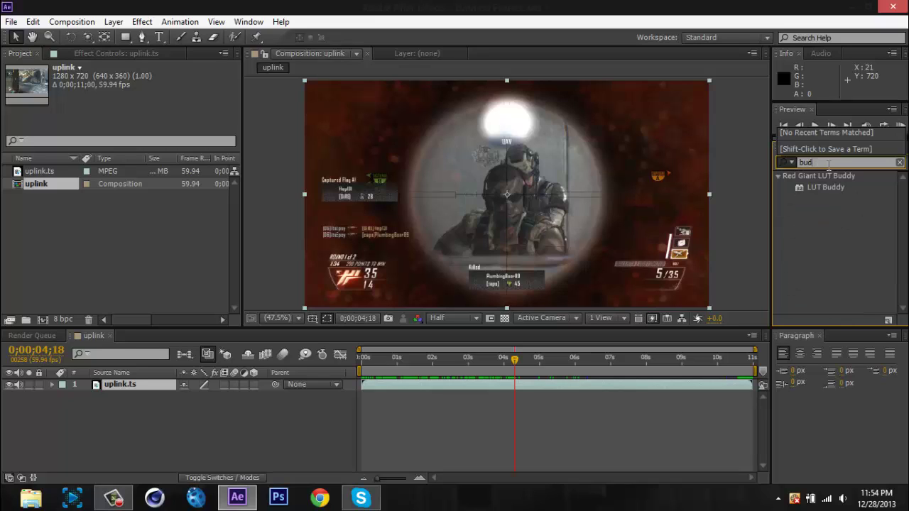
key("BackSpace")
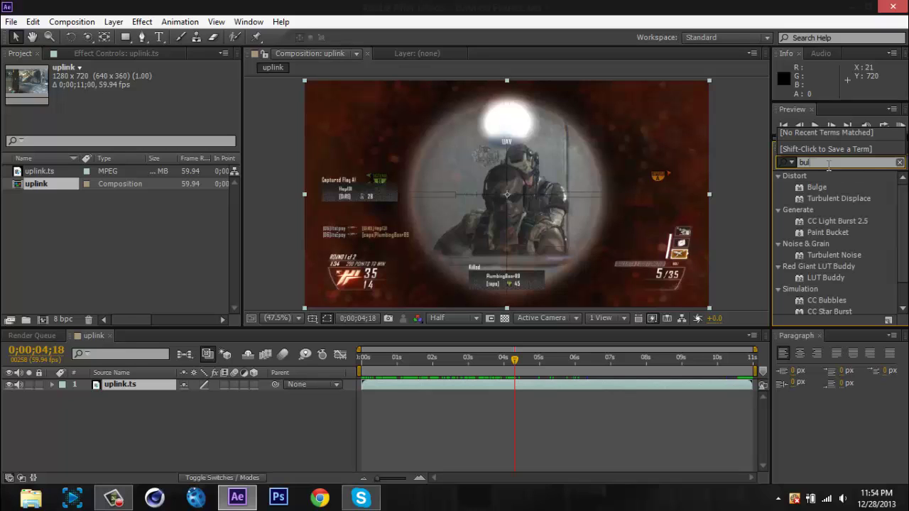
type("l")
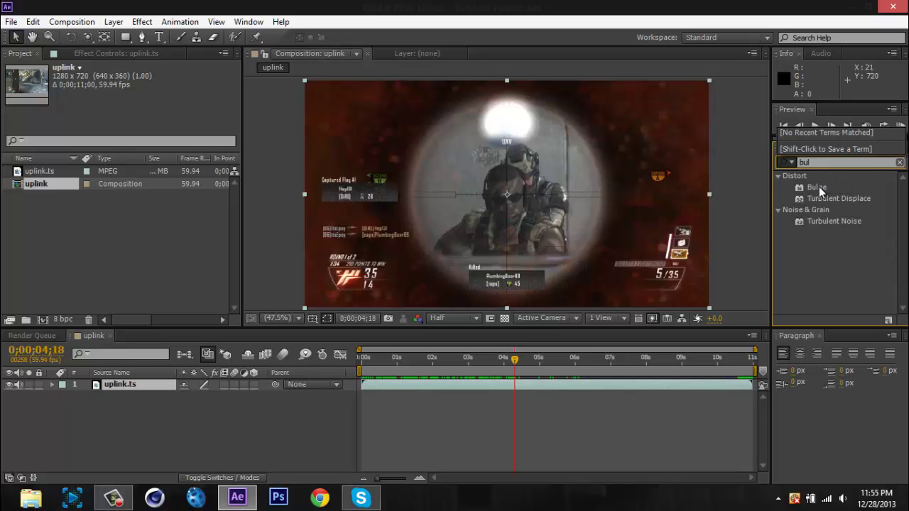
left_click_drag(819, 187, 175, 387)
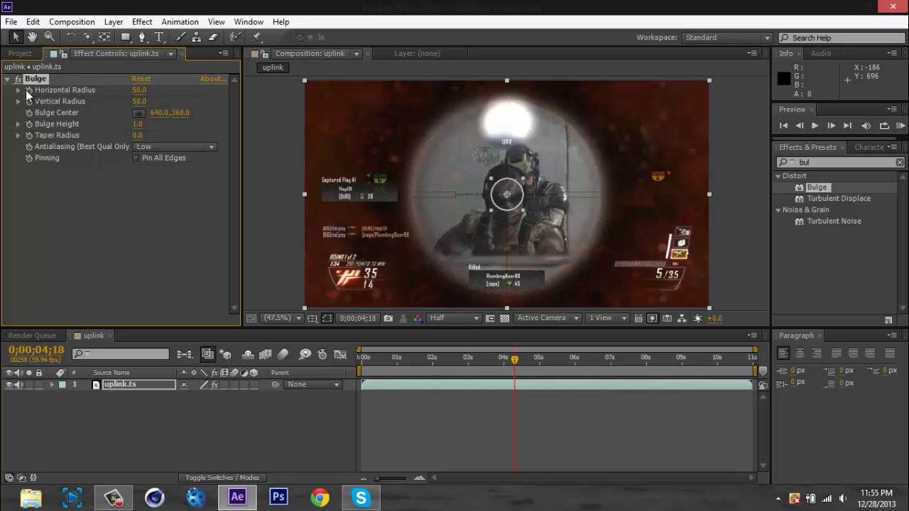
Set the Bulge effect's Horizontal Radius and Vertical Radius to 0.
left_click(139, 90)
type("50")
left_click_drag(149, 93, 132, 94)
type("0")
key("Return")
left_click(136, 101)
type("0")
key("Return")
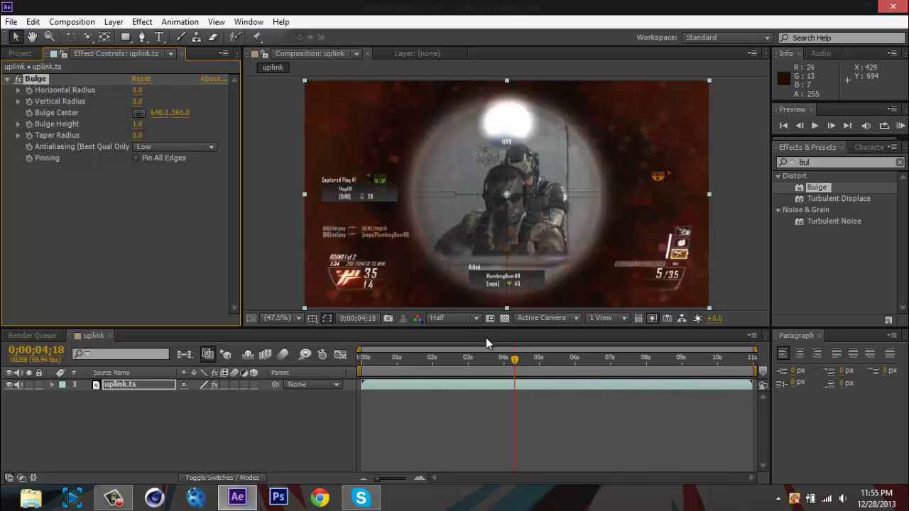
Check the neighbouring frame, return to 0;00;04;18, and enable keyframing for Bulge's Horizontal Radius and Vertical Radius.
left_click(828, 129)
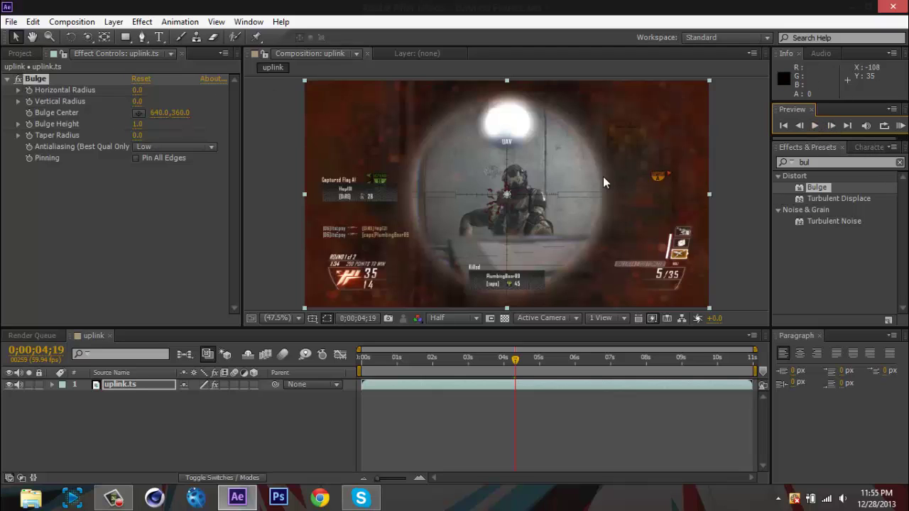
left_click(804, 130)
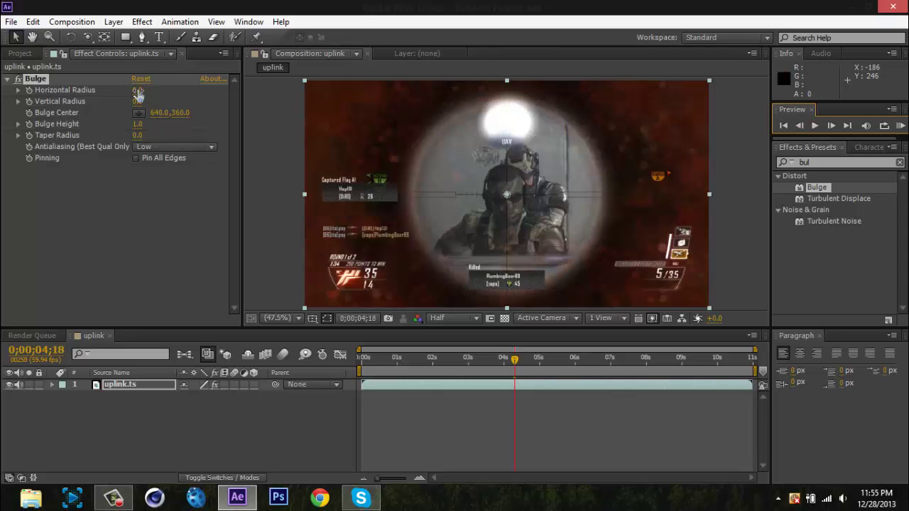
left_click(27, 98)
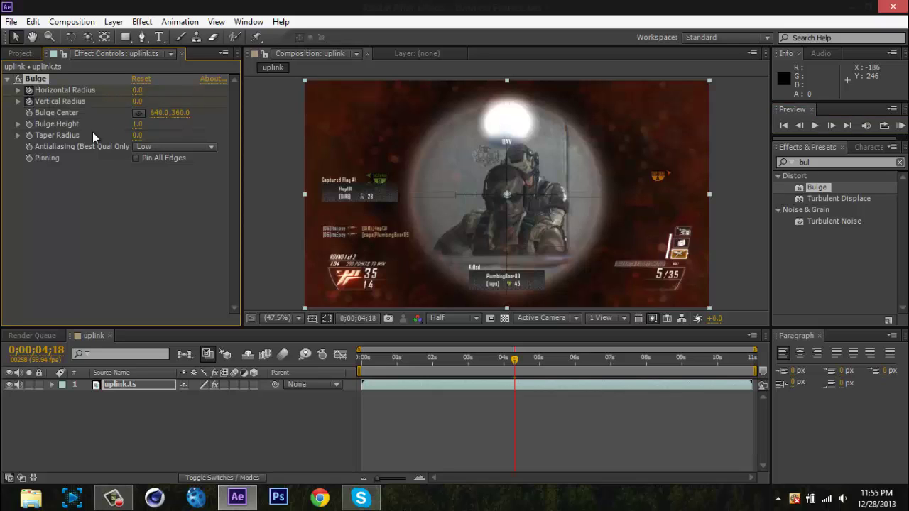
Expand the uplink.ts layer's Bulge properties in the timeline to examine the radius keyframes, and collapse the layer again.
left_click(165, 387)
left_click(52, 385)
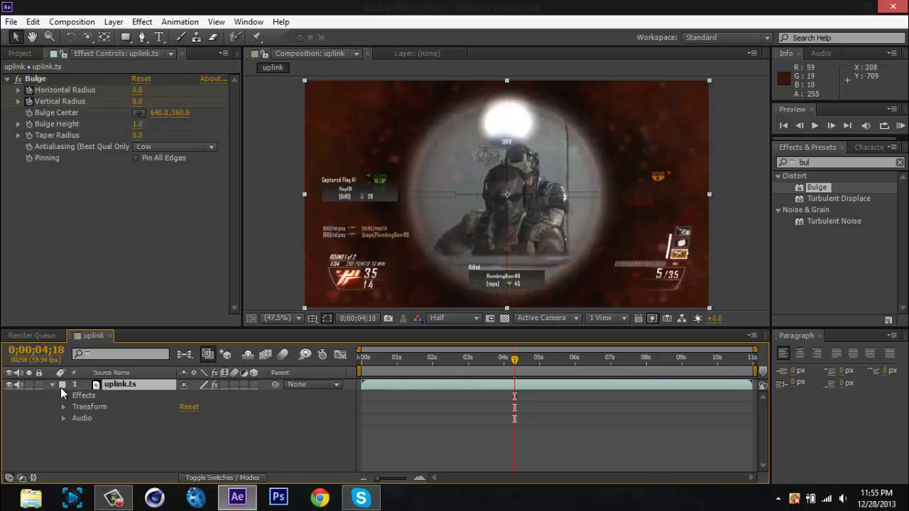
left_click(63, 395)
left_click(74, 406)
scroll(157, 410, "down", 1)
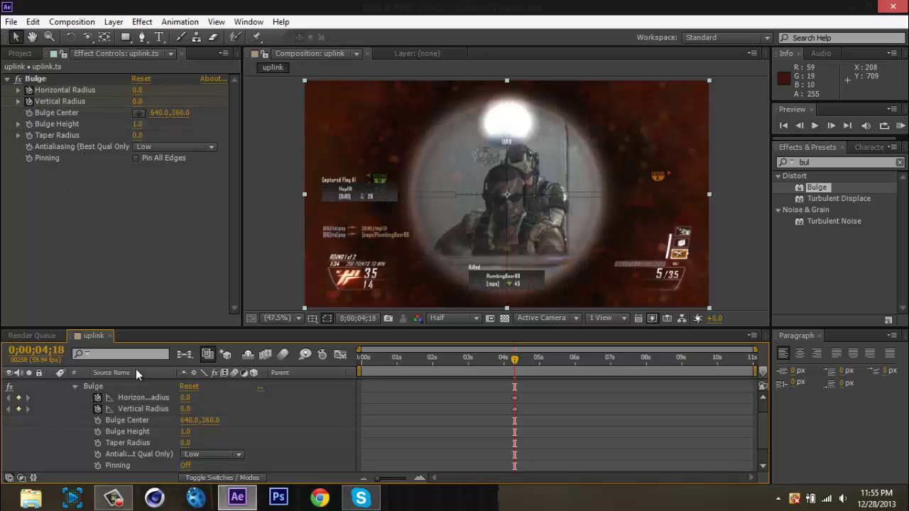
left_click(75, 388)
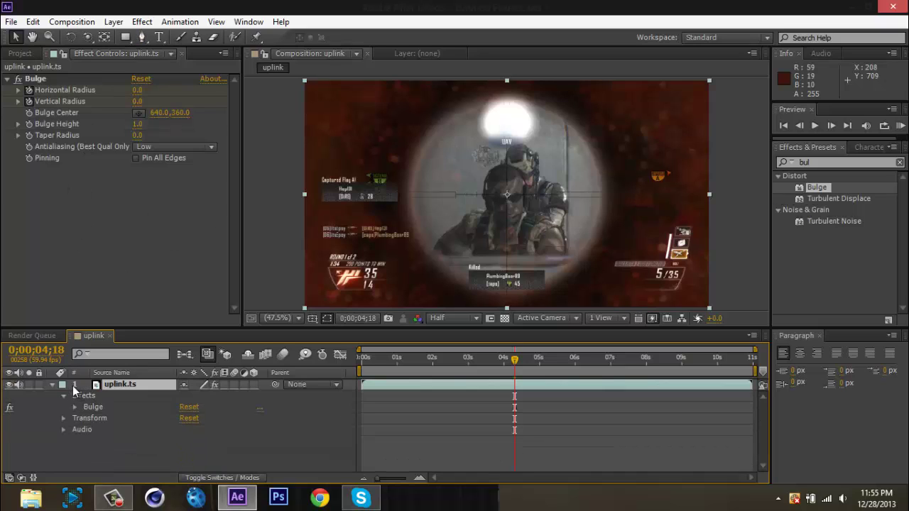
left_click(64, 395)
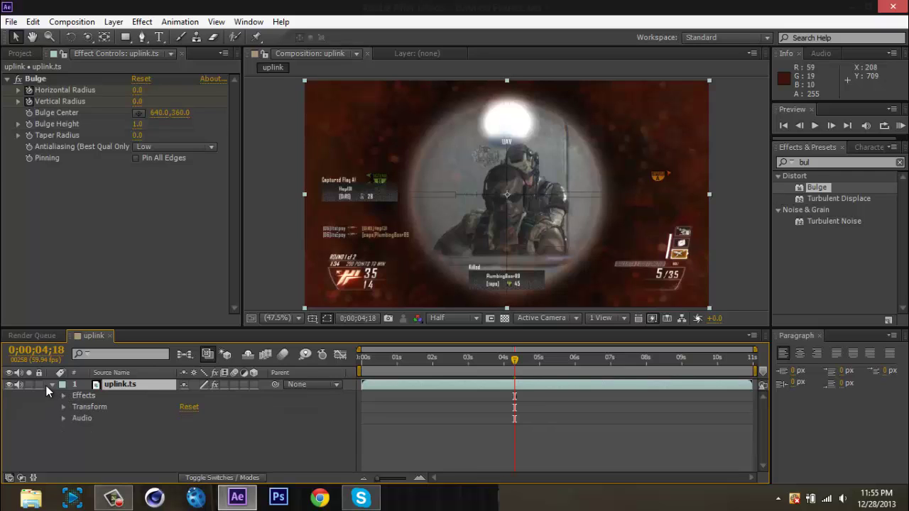
left_click(51, 384)
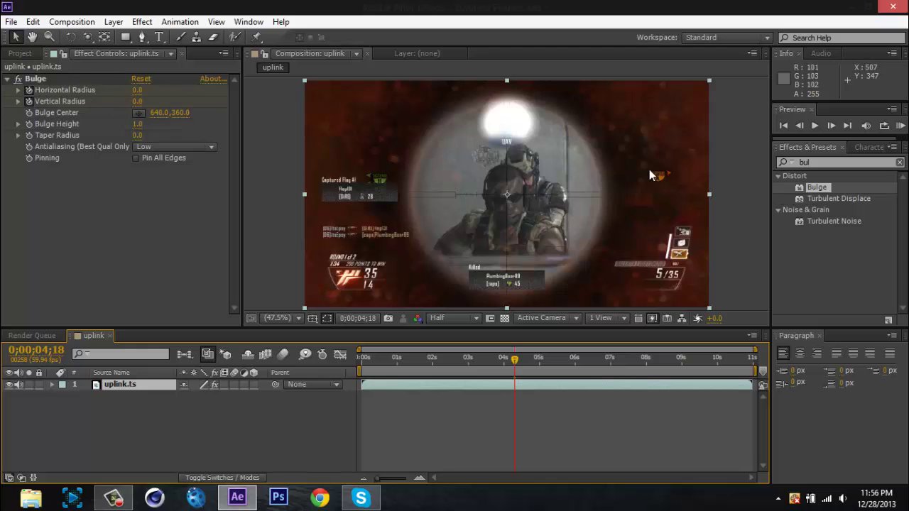
Advance one frame to 0;00;04;19 and set Bulge's Horizontal Radius and Vertical Radius to 400.
left_click(832, 125)
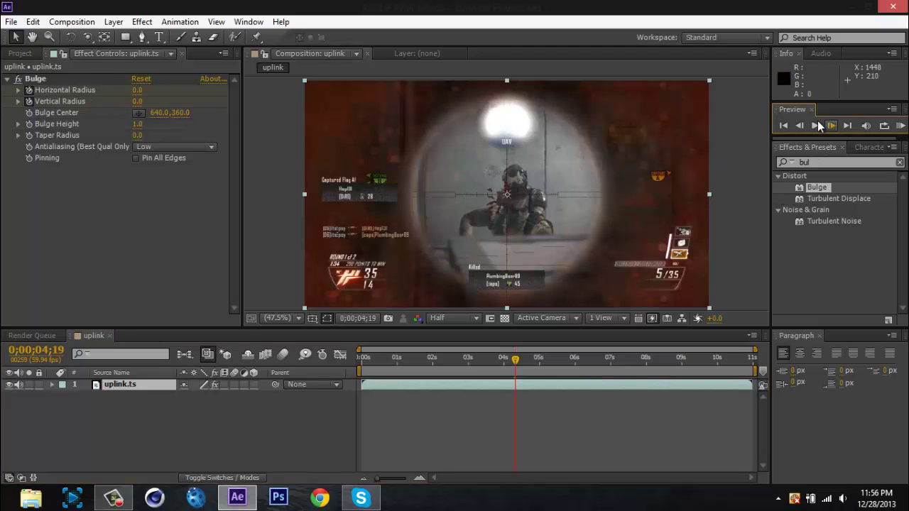
left_click(141, 90)
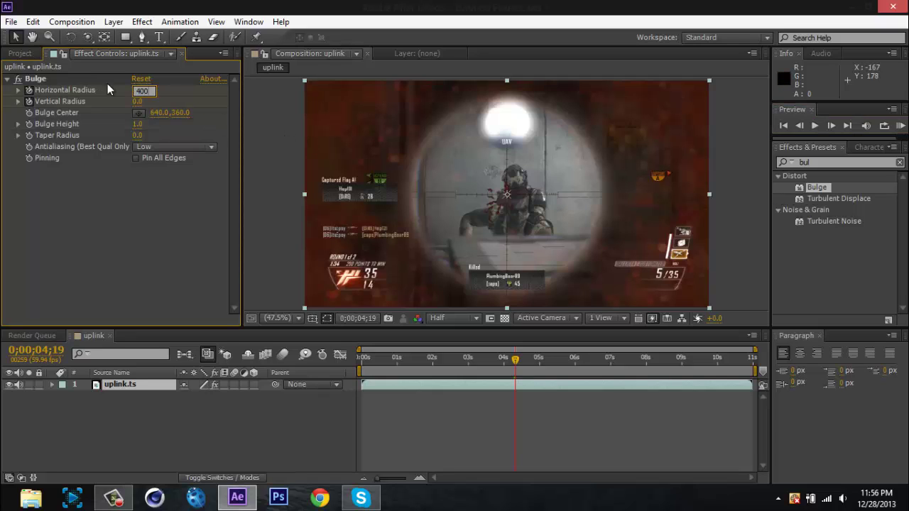
key("Tab")
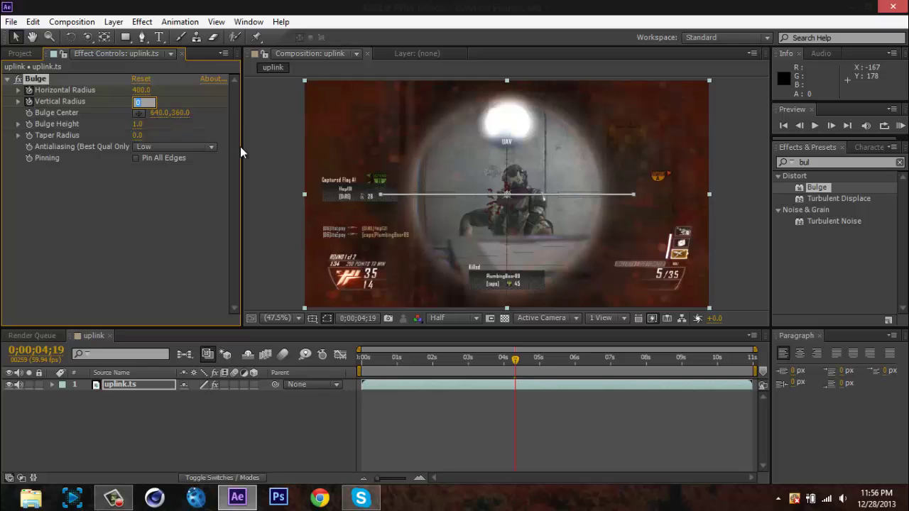
type("1")
type("00")
key("Return")
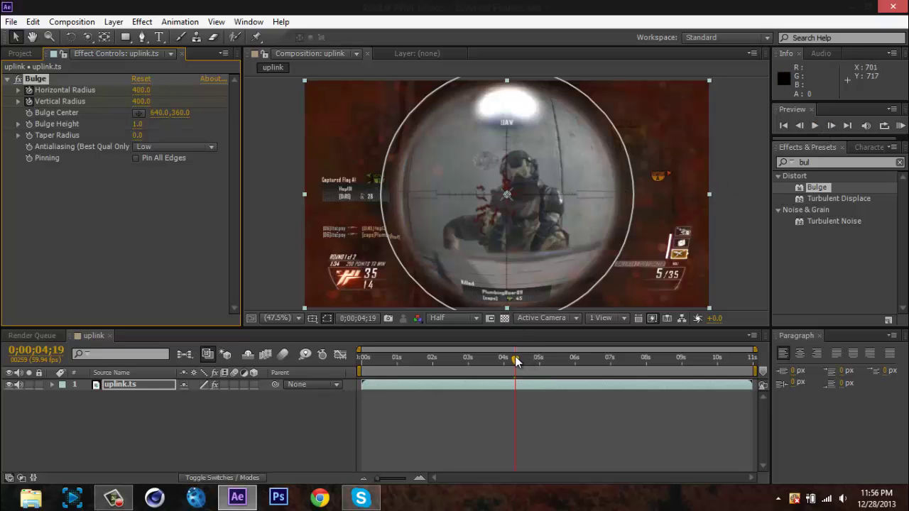
Move the current time to 0;00;05;24 and set Bulge's Vertical Radius and Horizontal Radius to 0.
left_click_drag(516, 362, 556, 366)
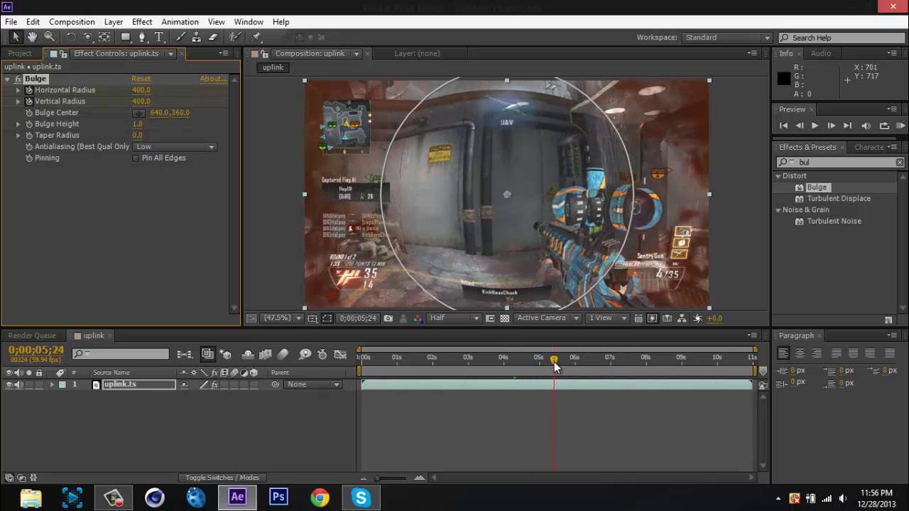
left_click(139, 102)
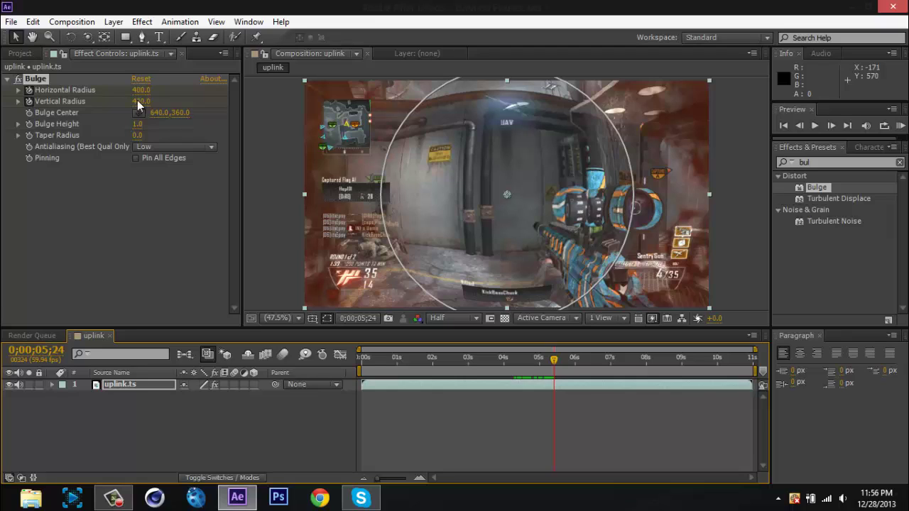
type("0")
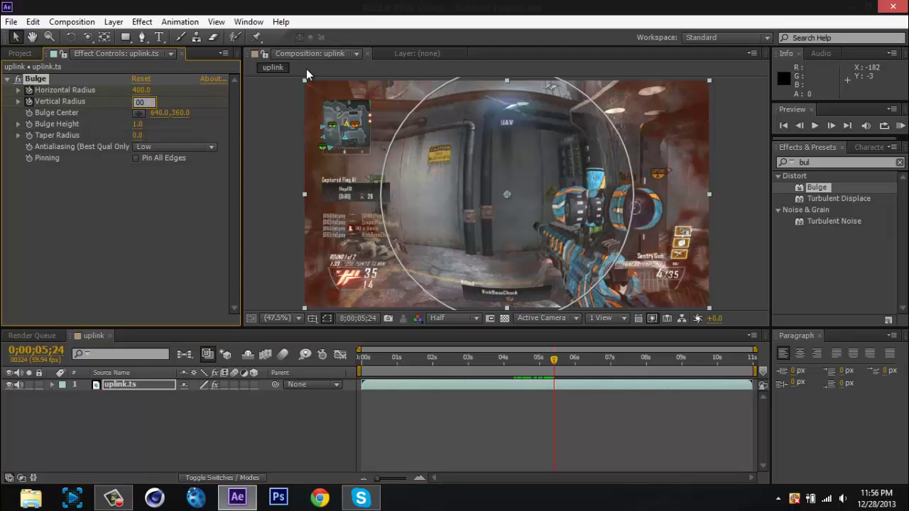
key("Return")
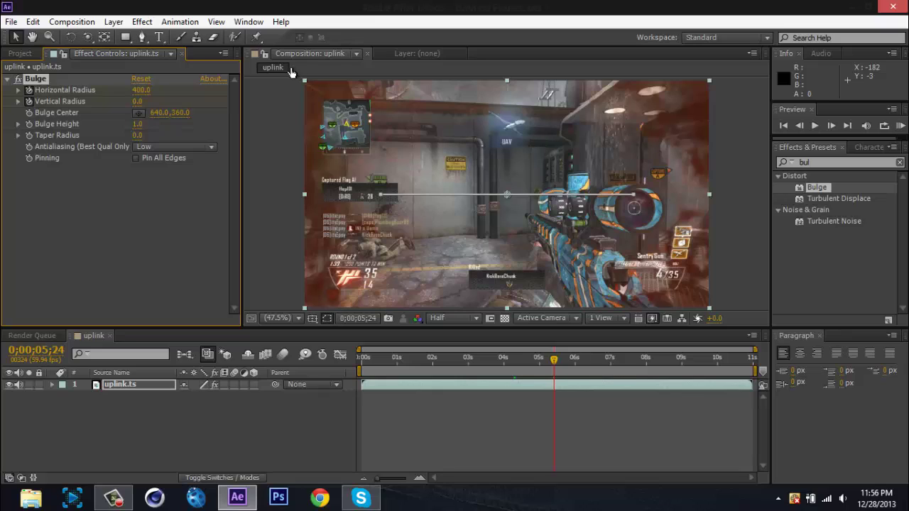
left_click(142, 90)
type("0")
key("Return")
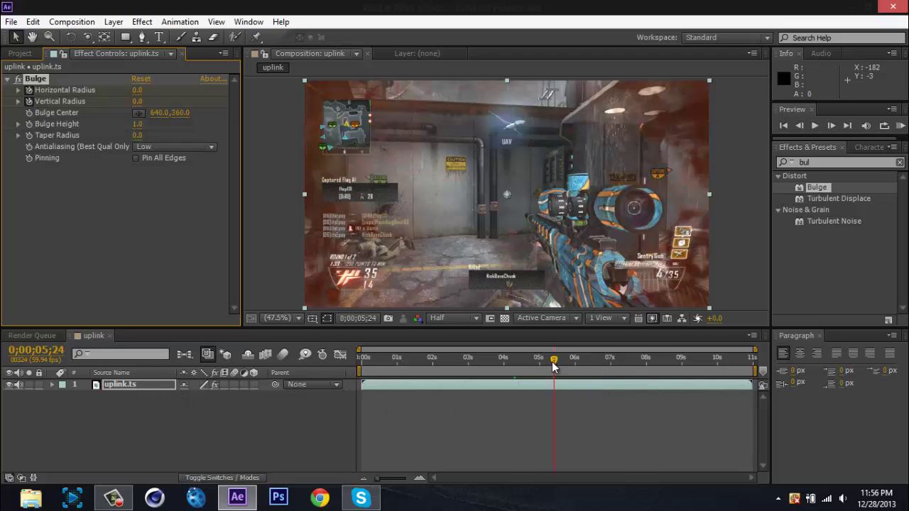
Limit the work area to about 2.3 to 5.5 seconds around the bulge animation and run a RAM preview of it.
left_click_drag(553, 365, 503, 364)
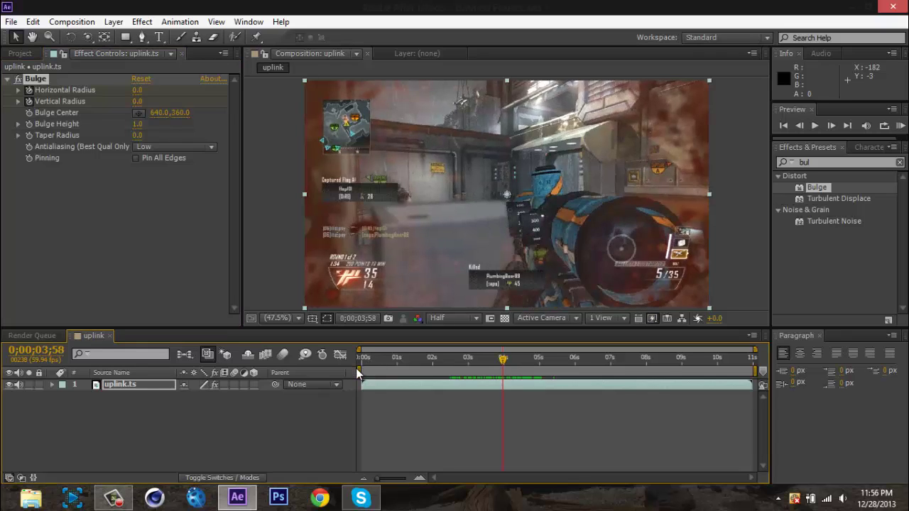
left_click(357, 368)
left_click_drag(362, 371, 442, 371)
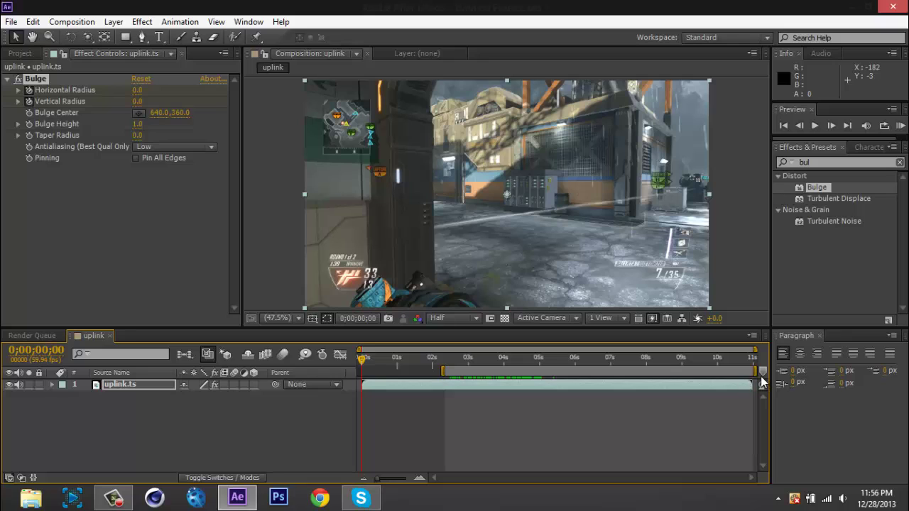
left_click_drag(755, 371, 556, 371)
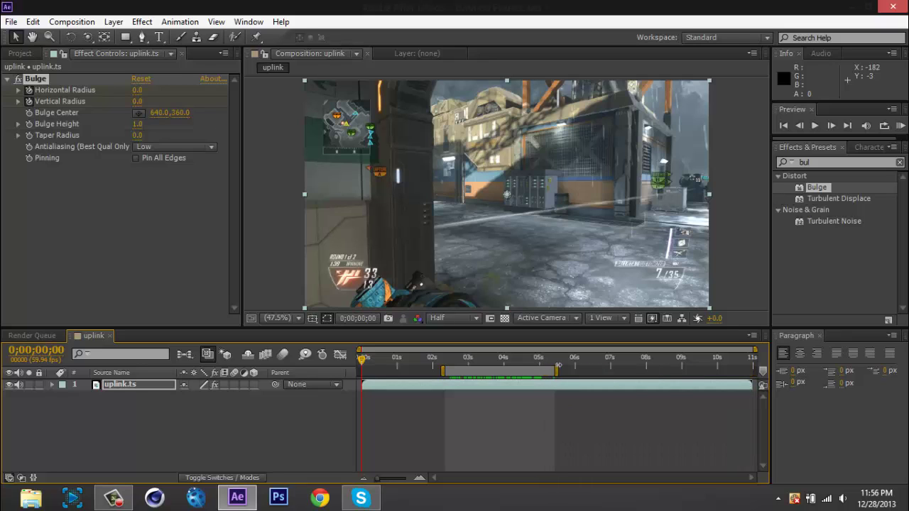
left_click(899, 170)
left_click(900, 125)
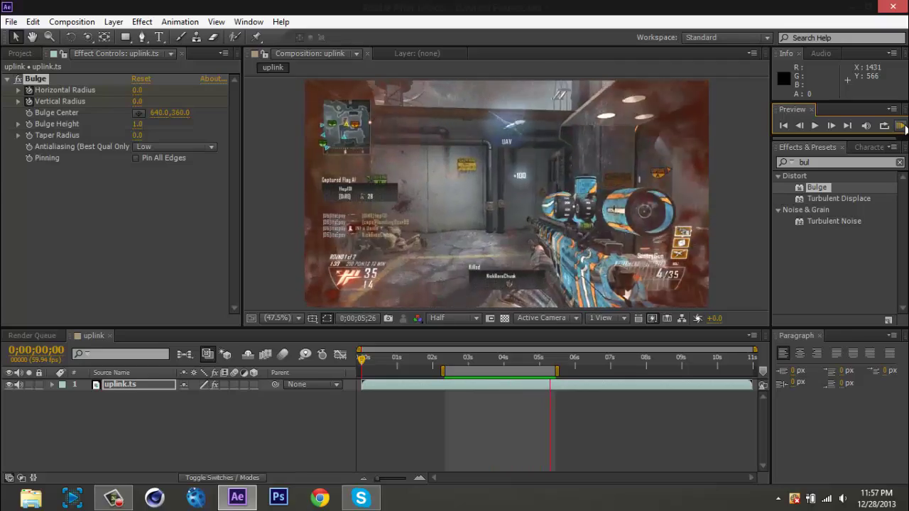
Clear the effects search and browse the effect categories available for the uplink.ts layer, including the Red Giant MisFire and LUT Buddy plug-ins.
left_click(900, 163)
left_click(900, 162)
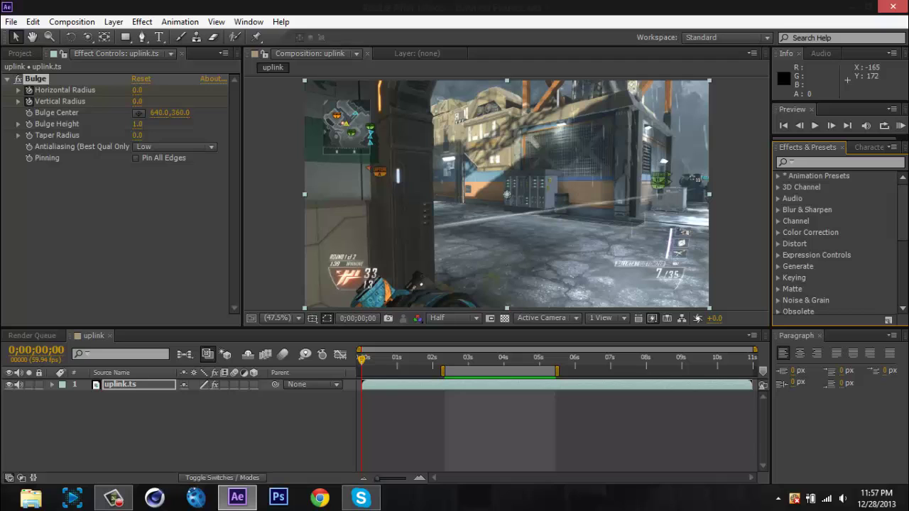
left_click(142, 21)
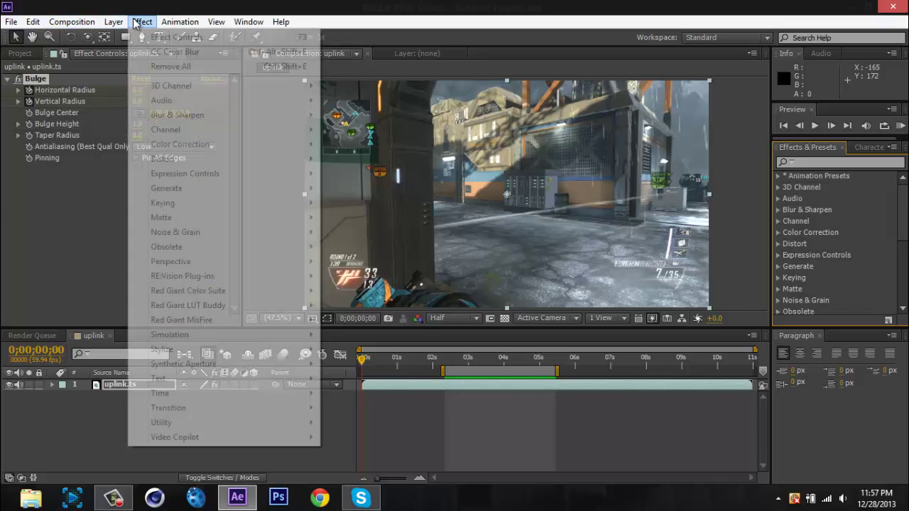
left_click(113, 386)
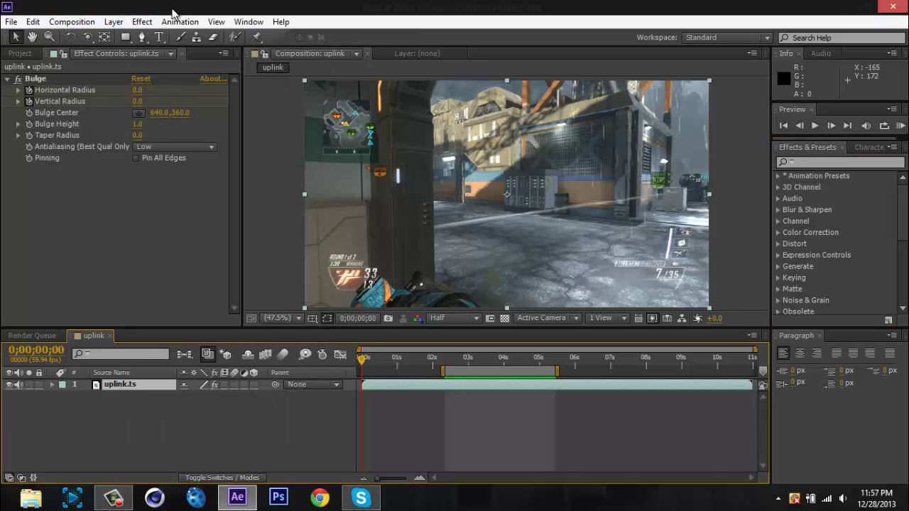
left_click(149, 23)
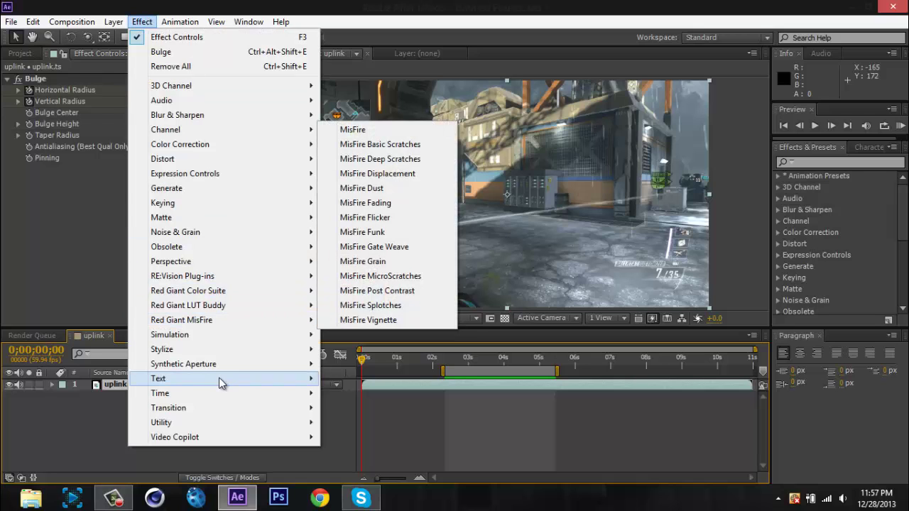
mouse_move(238, 310)
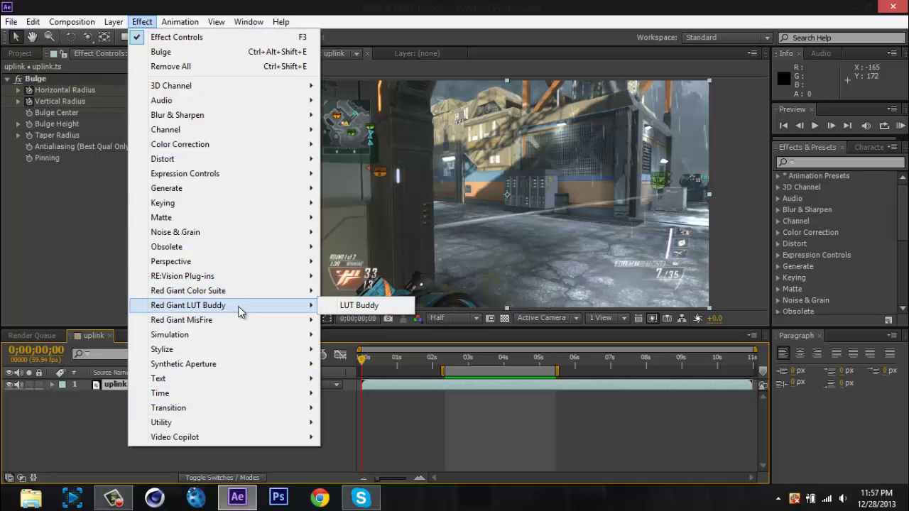
mouse_move(254, 282)
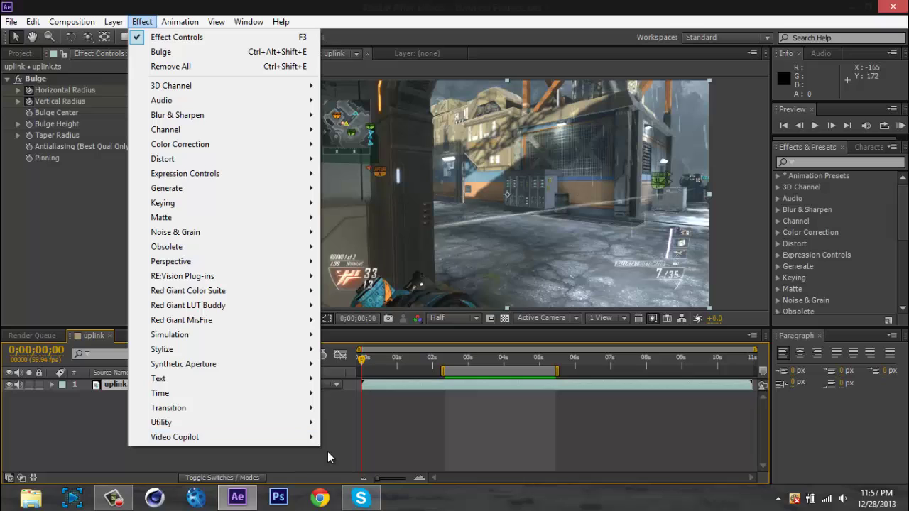
left_click(328, 454)
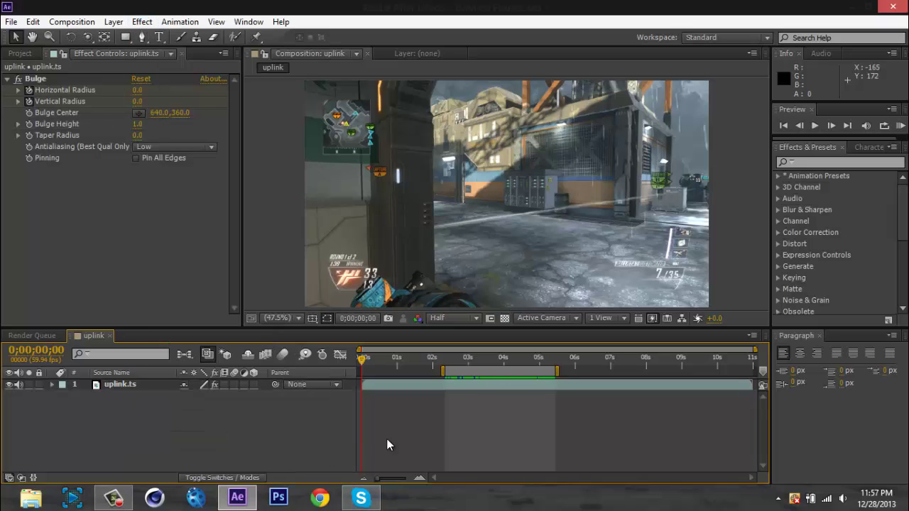
Extend the work area's start and end back to cover the full uplink composition.
left_click_drag(441, 371, 363, 370)
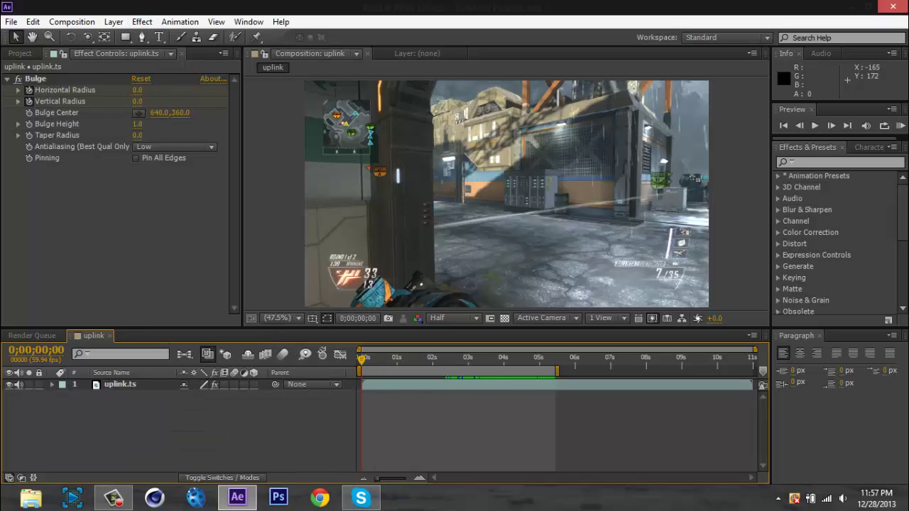
left_click_drag(557, 369, 830, 386)
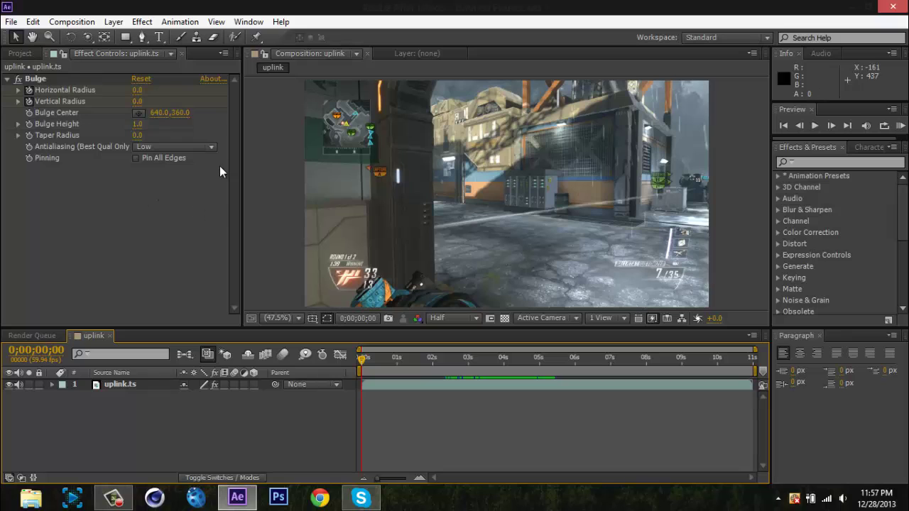
mouse_move(123, 497)
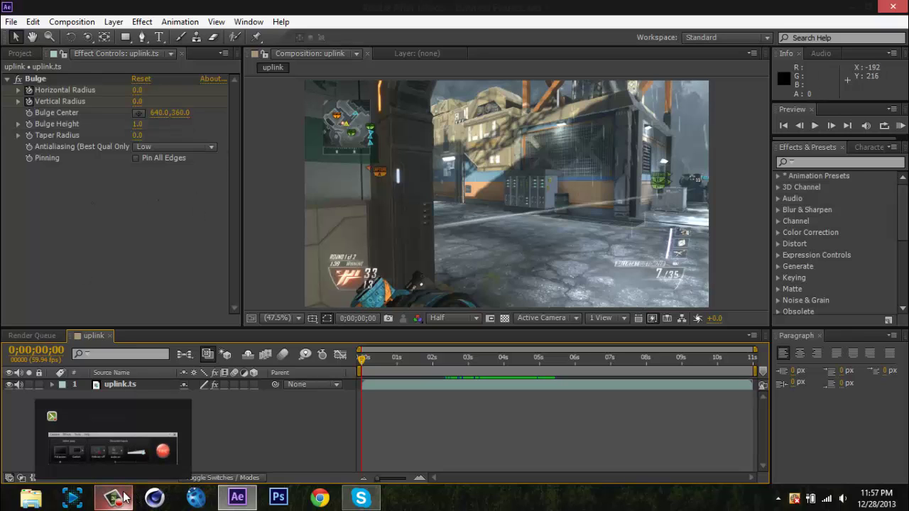
left_click(124, 495)
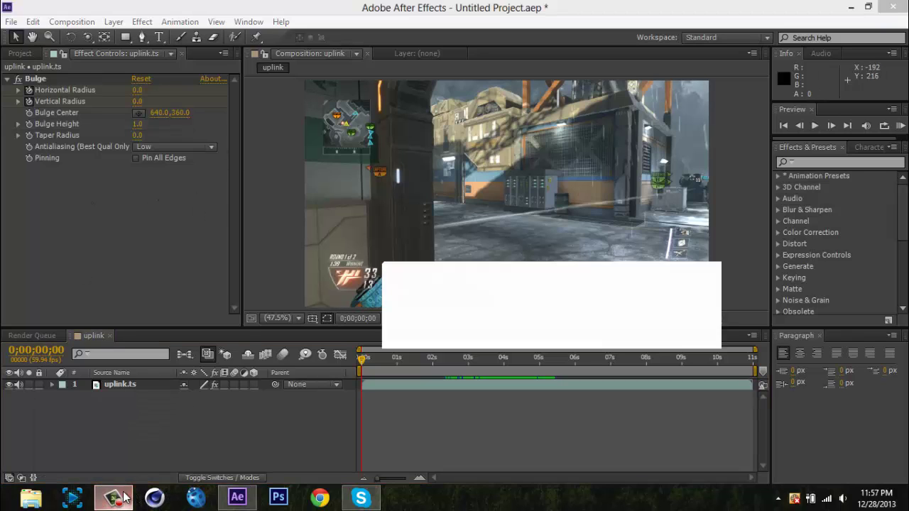